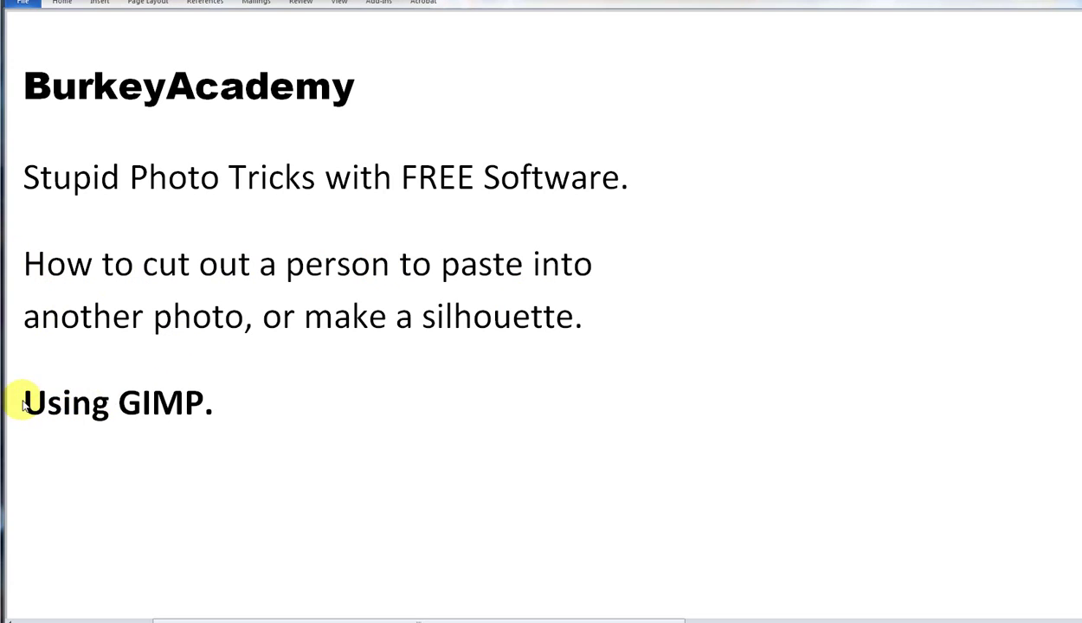
Highlight the 'Using GIMP.' heading text, then deselect it
{"action": "left_click_drag", "start_coordinate": [210, 403], "coordinate": [28, 401]}
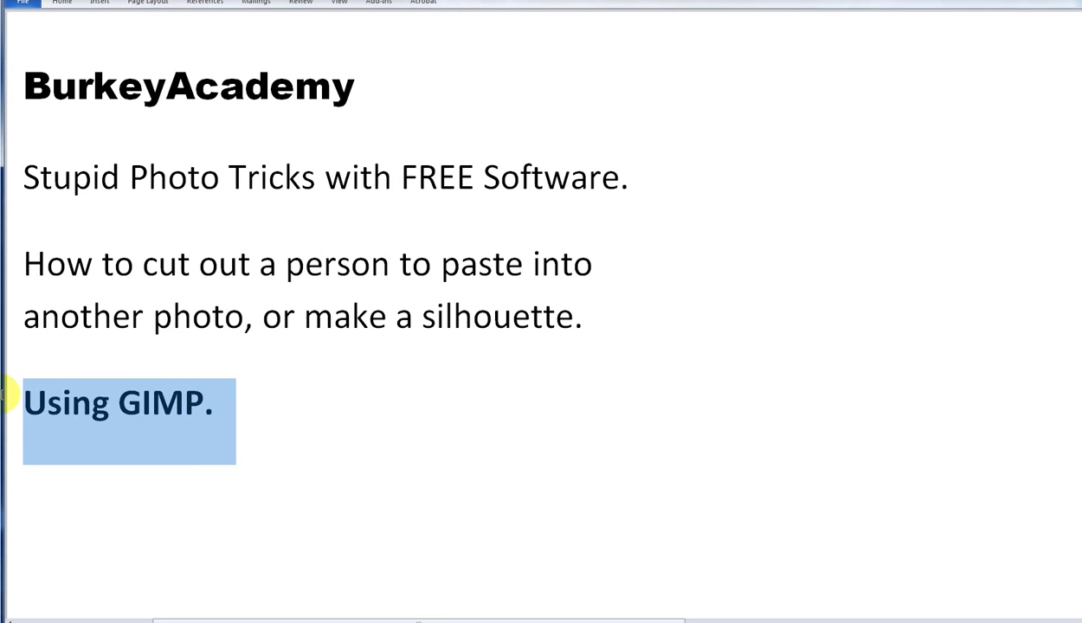
{"action": "left_click", "coordinate": [334, 410]}
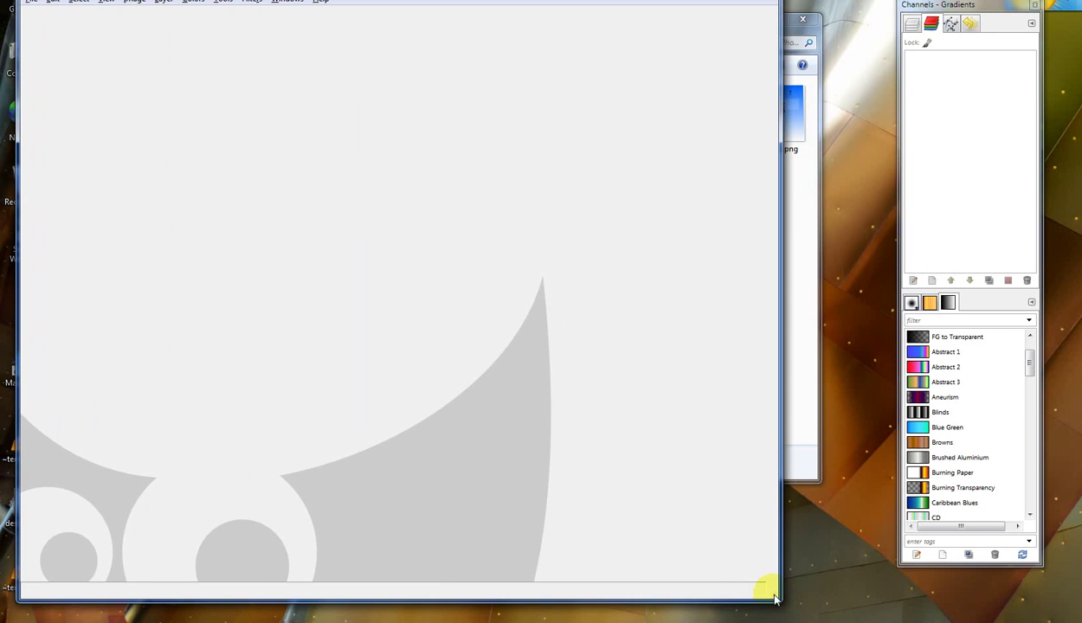
Maximize GIMP, load the office photo of the man in profile, shift the side panel right and zoom in
{"action": "left_click_drag", "start_coordinate": [764, 585], "coordinate": [1078, 621]}
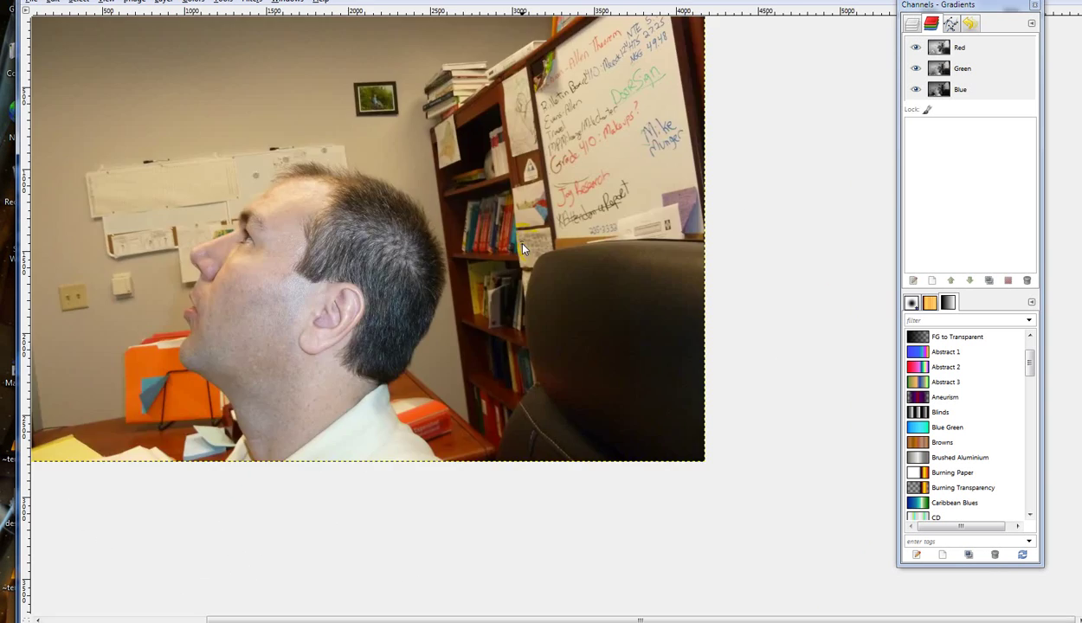
{"action": "left_click", "coordinate": [534, 243]}
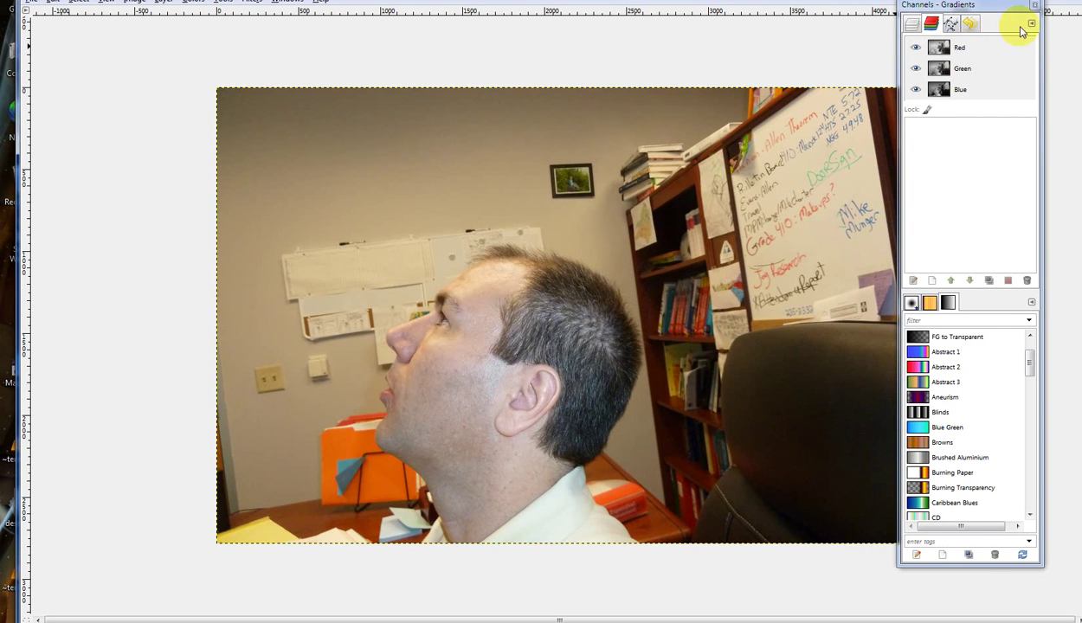
{"action": "left_click_drag", "start_coordinate": [1009, 9], "coordinate": [1058, 11]}
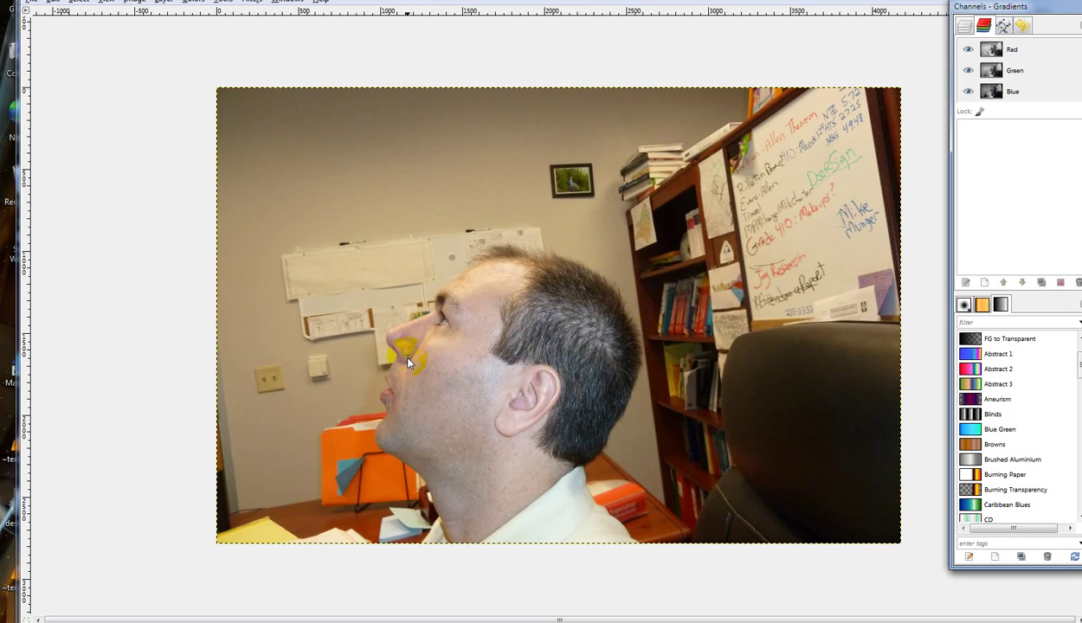
{"action": "scroll", "coordinate": [440, 362], "scroll_direction": "up", "scroll_amount": 4}
{"action": "scroll", "coordinate": [441, 358], "scroll_direction": "down", "scroll_amount": 3}
{"action": "scroll", "coordinate": [442, 357], "scroll_direction": "up", "scroll_amount": 2}
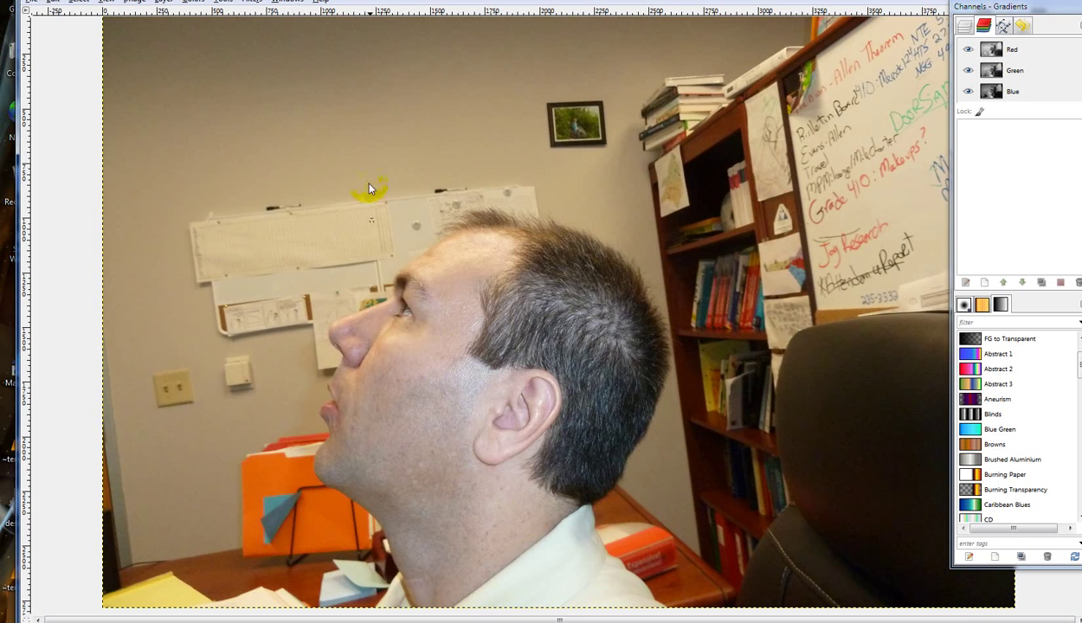
{"action": "left_click", "coordinate": [220, 3]}
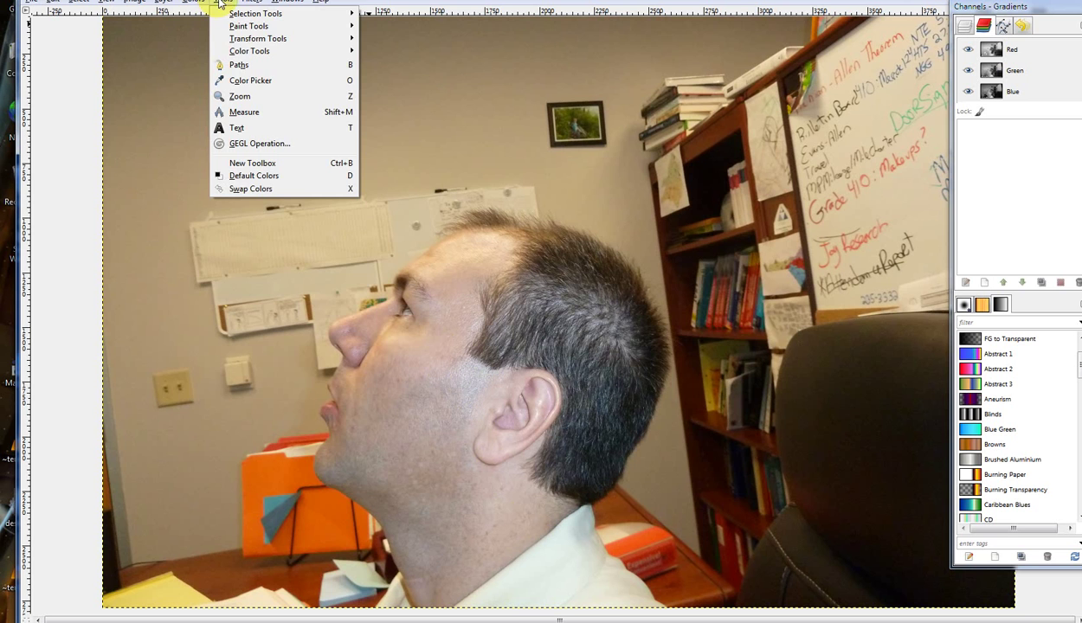
Pick Intelligent Scissors from Tools > Selection Tools
{"action": "mouse_move", "coordinate": [123, 4]}
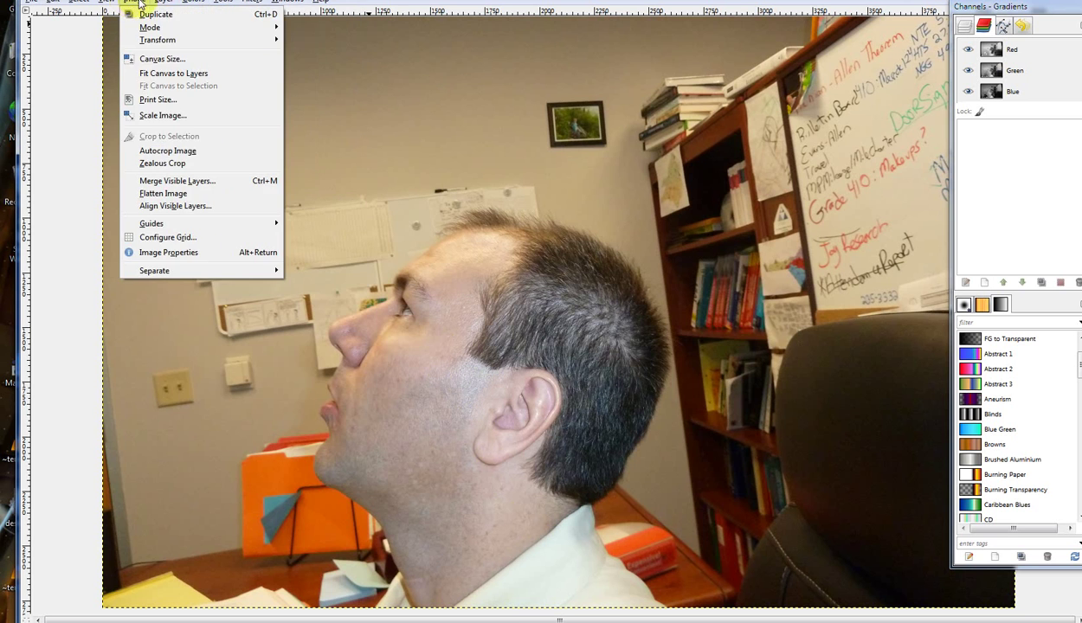
{"action": "mouse_move", "coordinate": [216, 4]}
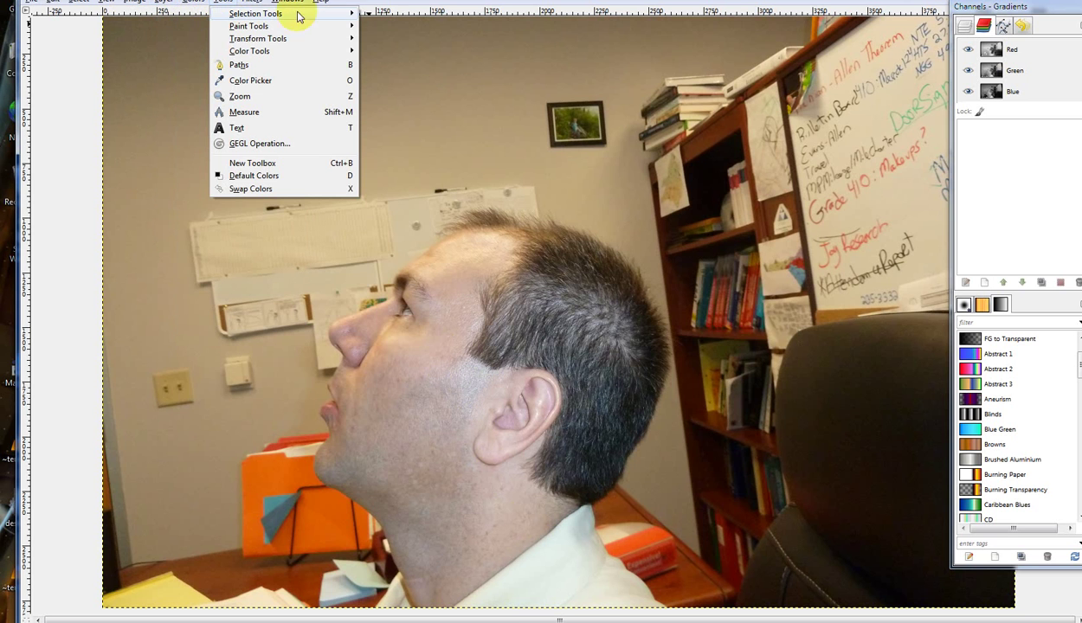
{"action": "left_click", "coordinate": [163, 54]}
{"action": "left_click", "coordinate": [224, 4]}
{"action": "mouse_move", "coordinate": [230, 13]}
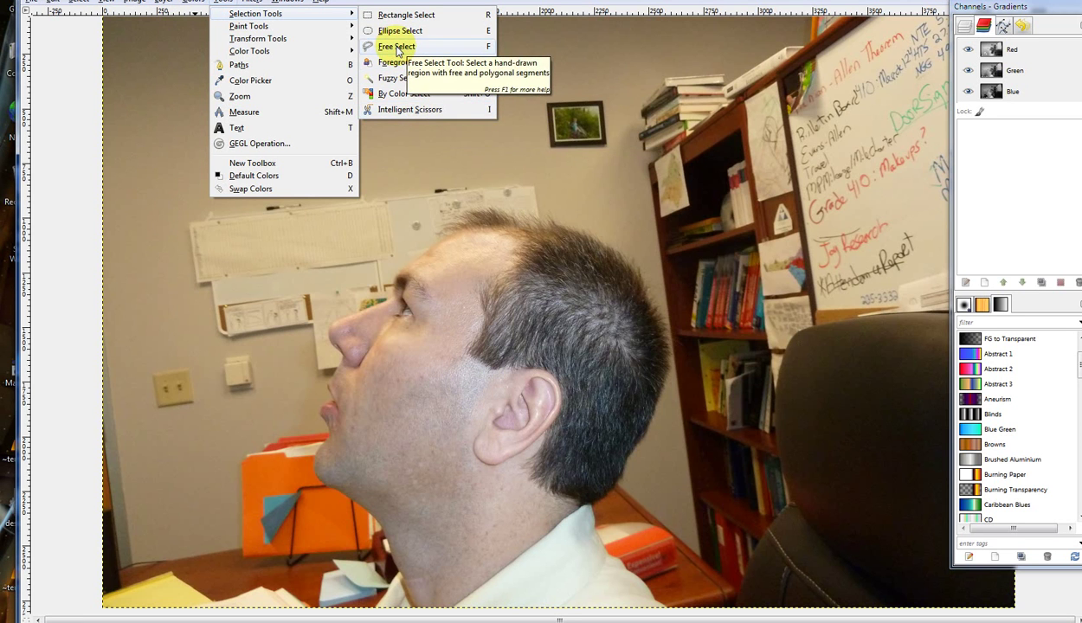
{"action": "left_click", "coordinate": [413, 112]}
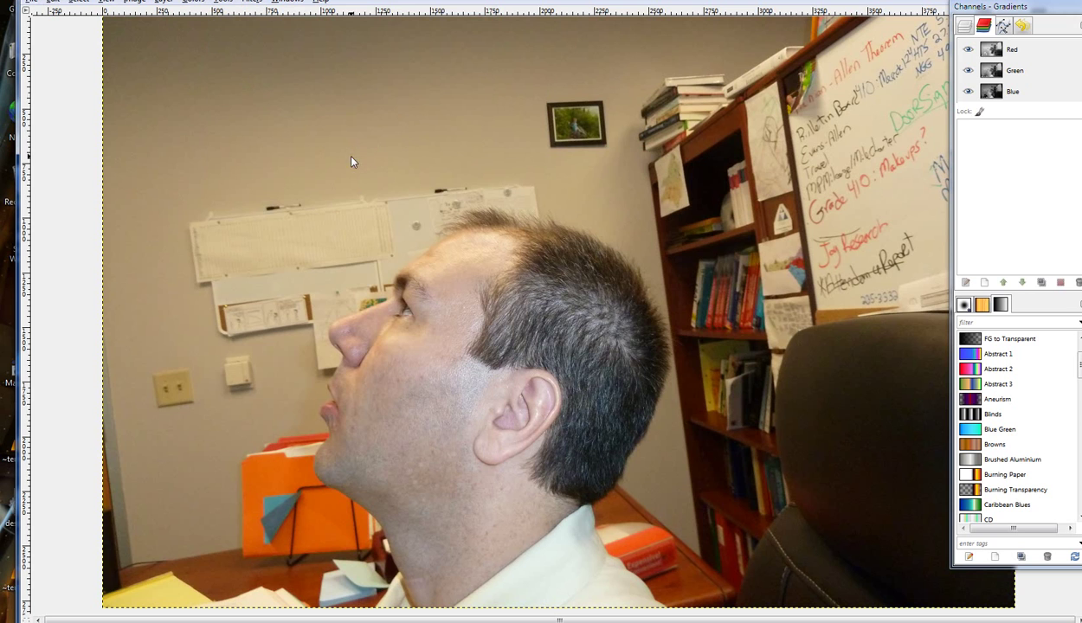
Show the Scissors Tool Options from Windows > Dockable Dialogs and park it at the top right
{"action": "left_click", "coordinate": [239, 208]}
{"action": "left_click", "coordinate": [223, 2]}
{"action": "mouse_move", "coordinate": [282, 3]}
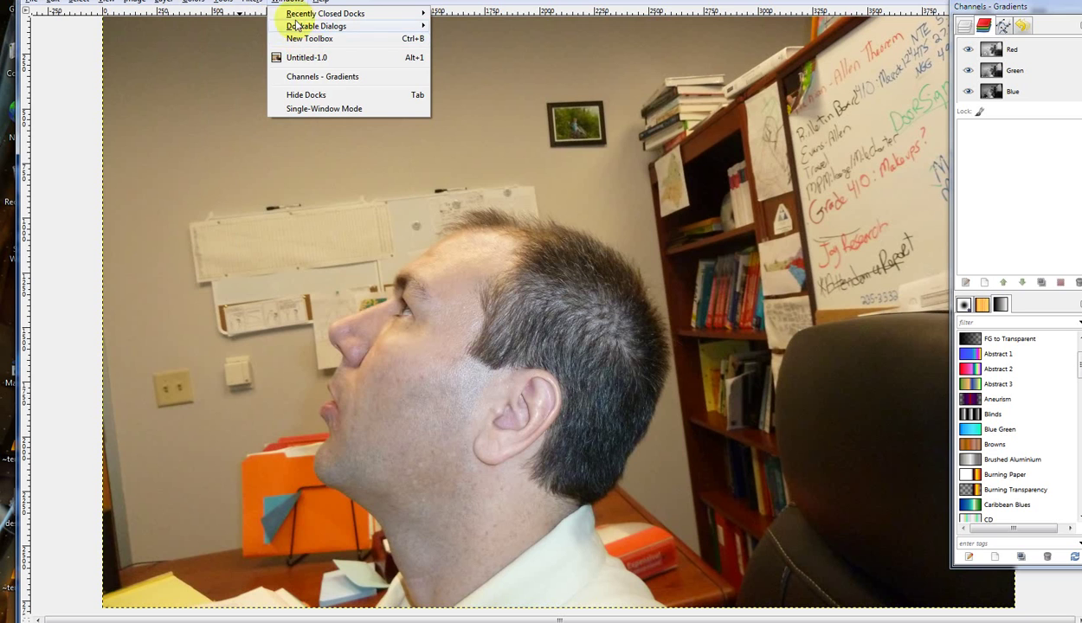
{"action": "mouse_move", "coordinate": [218, 5]}
{"action": "mouse_move", "coordinate": [301, 28]}
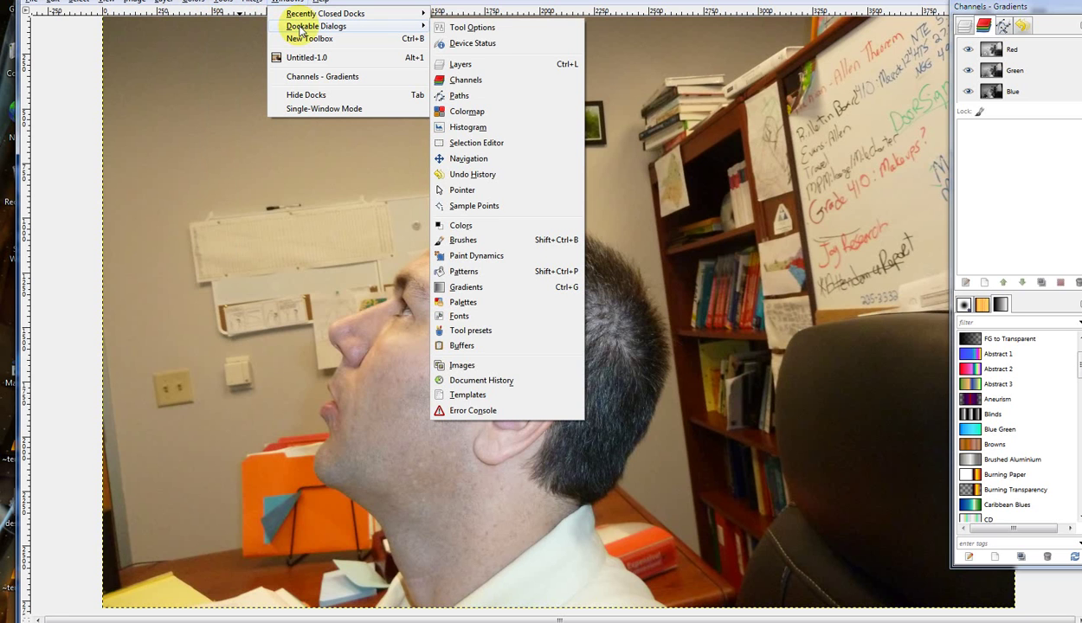
{"action": "left_click", "coordinate": [475, 29]}
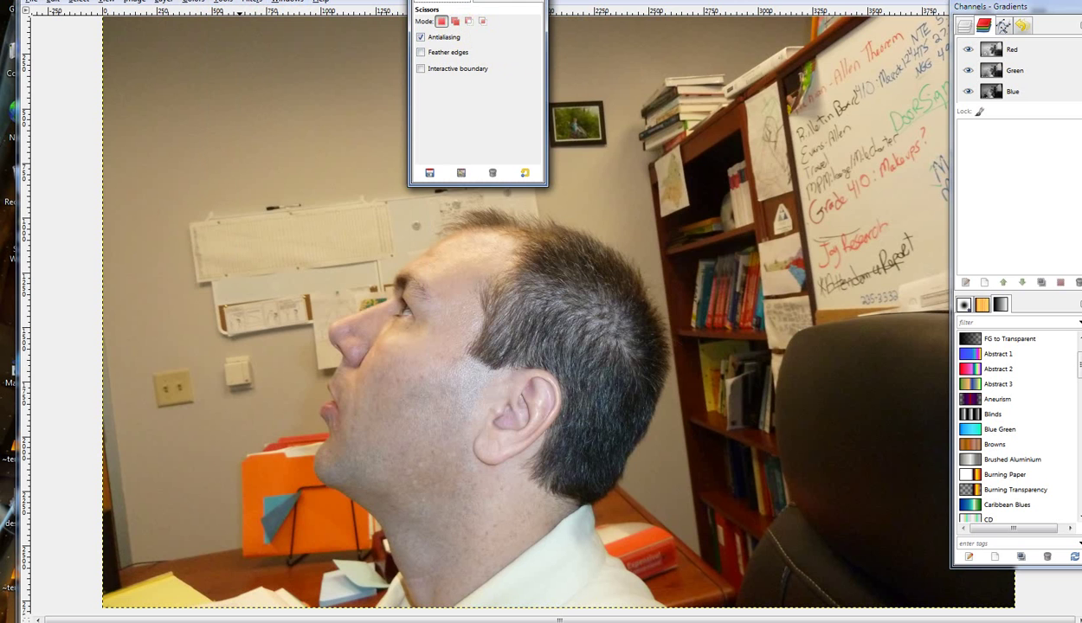
{"action": "left_click_drag", "start_coordinate": [475, 4], "coordinate": [980, 61]}
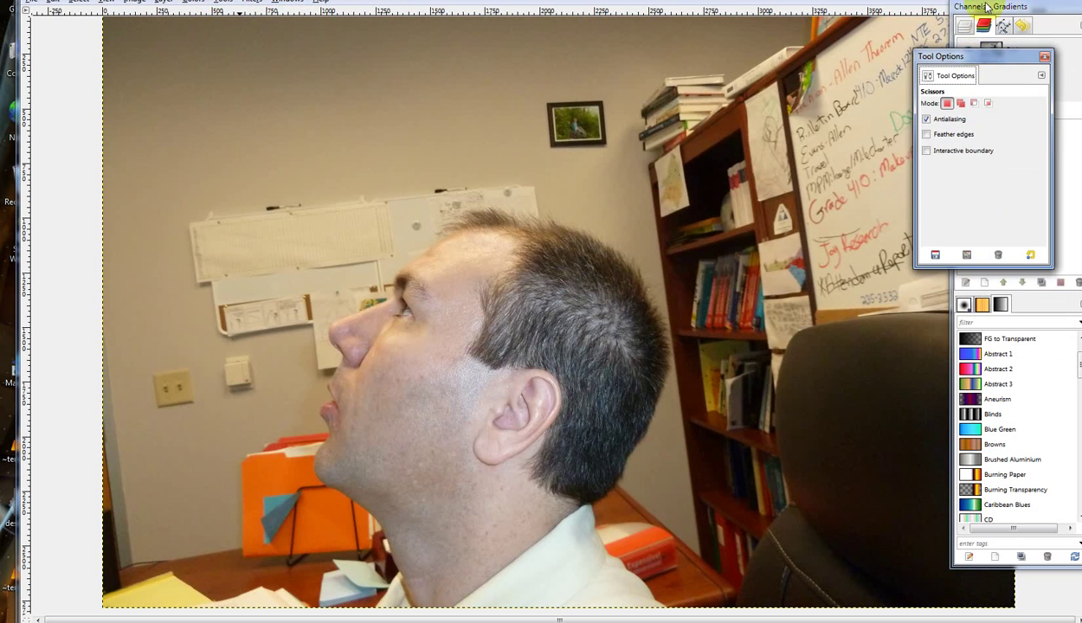
{"action": "left_click_drag", "start_coordinate": [963, 7], "coordinate": [658, 0]}
{"action": "mouse_move", "coordinate": [954, 54]}
{"action": "left_mouse_down"}
{"action": "mouse_move", "coordinate": [926, 24]}
{"action": "mouse_move", "coordinate": [956, 24]}
{"action": "mouse_move", "coordinate": [943, 65]}
{"action": "mouse_move", "coordinate": [948, 50]}
{"action": "left_mouse_up"}
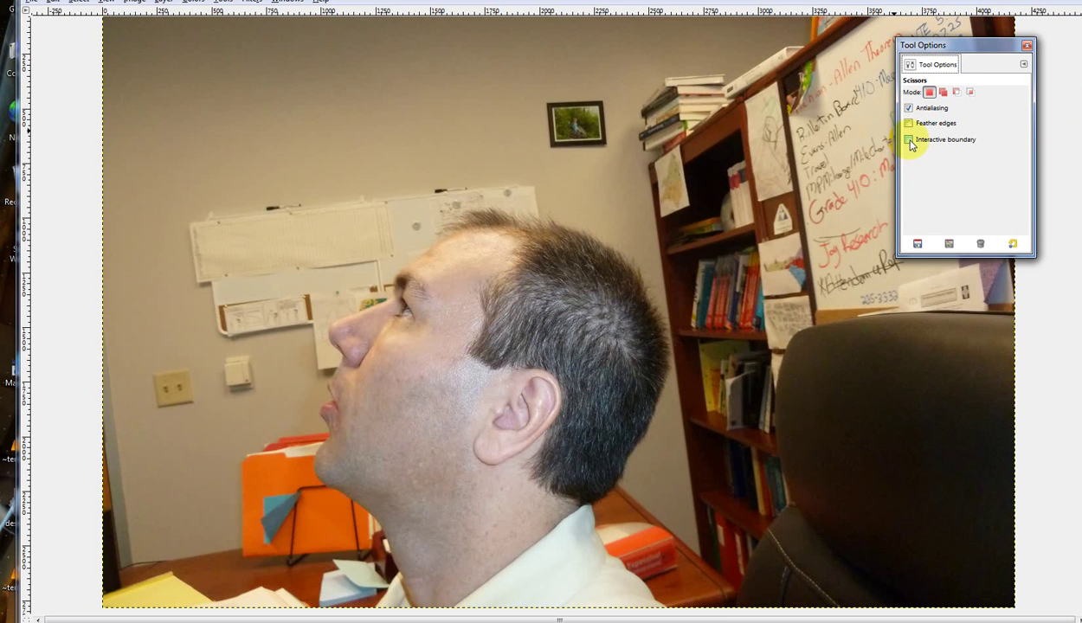
Enable Interactive boundary in the Scissors tool options
{"action": "left_click", "coordinate": [909, 141]}
{"action": "left_click", "coordinate": [909, 140]}
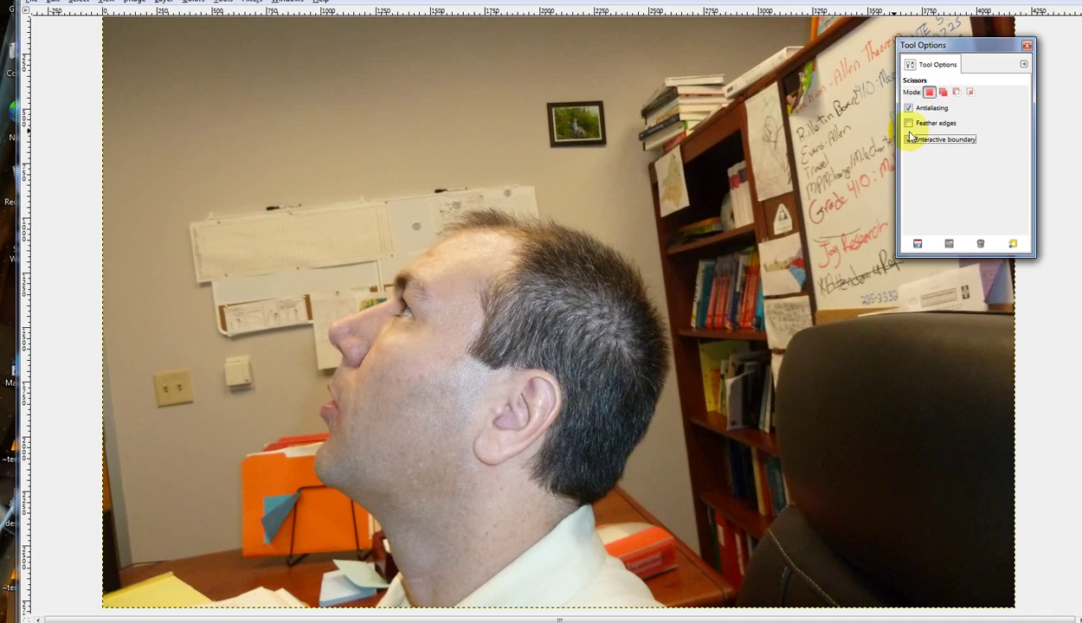
{"action": "left_click", "coordinate": [908, 139]}
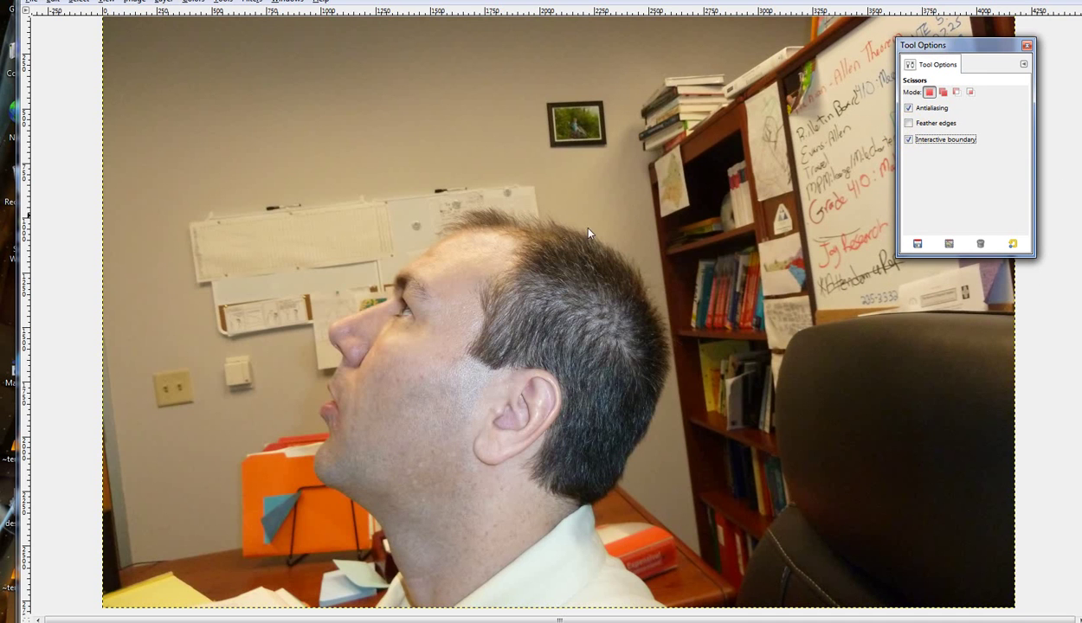
Place the first scissors point on the neck and adjust the zoom
{"action": "left_click", "coordinate": [431, 494]}
{"action": "scroll", "coordinate": [386, 564], "scroll_direction": "down", "scroll_amount": 1}
{"action": "scroll", "coordinate": [386, 563], "scroll_direction": "up", "scroll_amount": 3}
{"action": "scroll", "coordinate": [387, 555], "scroll_direction": "up", "scroll_amount": 5}
{"action": "scroll", "coordinate": [399, 517], "scroll_direction": "down", "scroll_amount": 4}
{"action": "scroll", "coordinate": [399, 517], "scroll_direction": "up", "scroll_amount": 3}
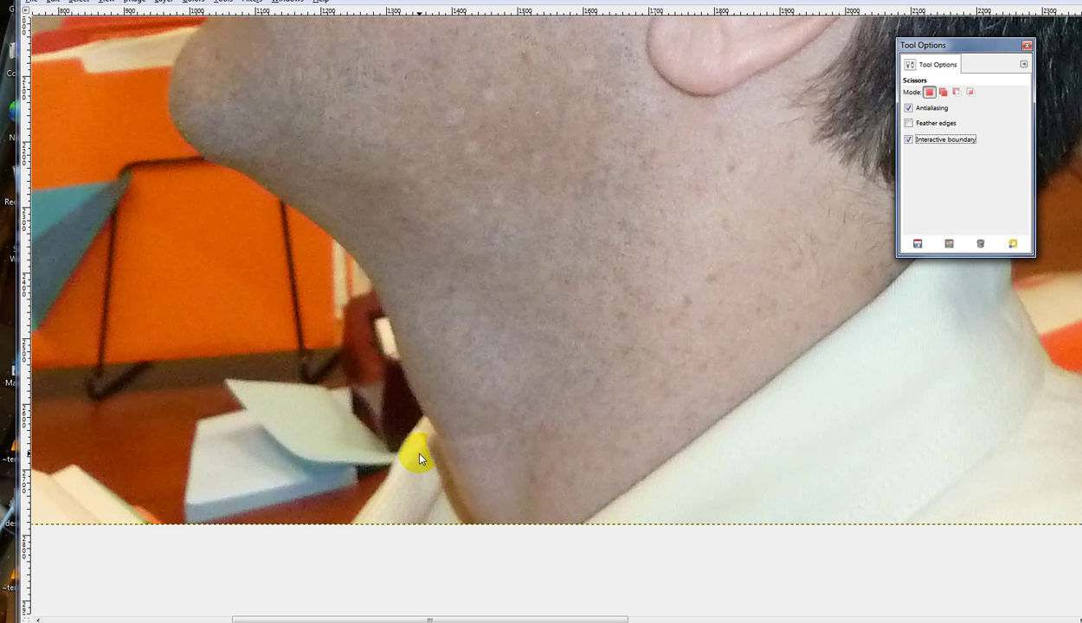
{"action": "scroll", "coordinate": [467, 443], "scroll_direction": "down", "scroll_amount": 3}
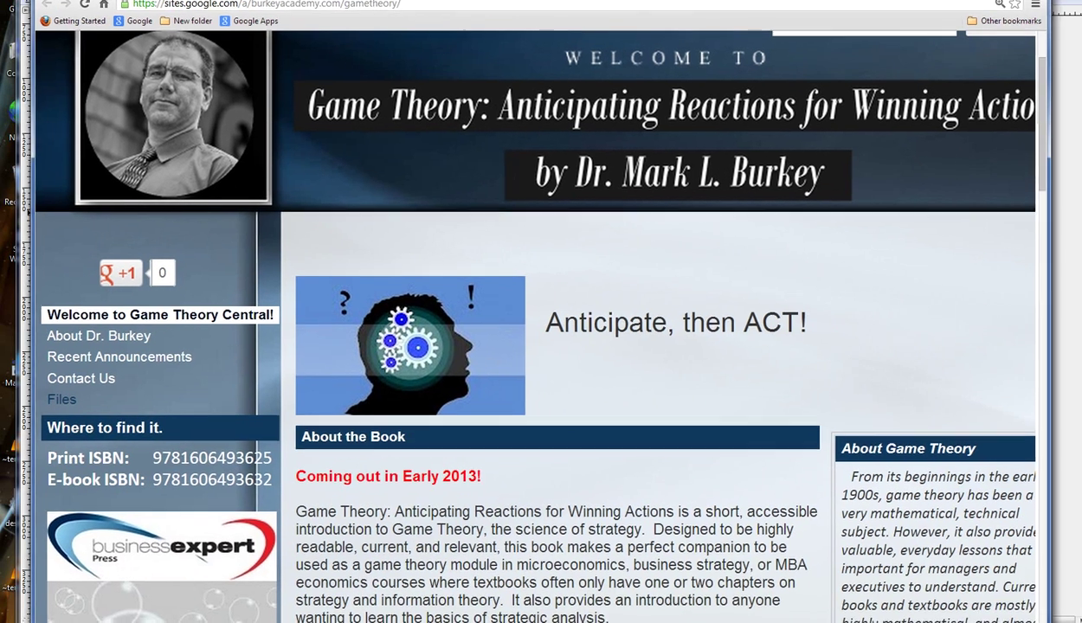
{"action": "left_click_drag", "start_coordinate": [515, 0], "coordinate": [502, 4]}
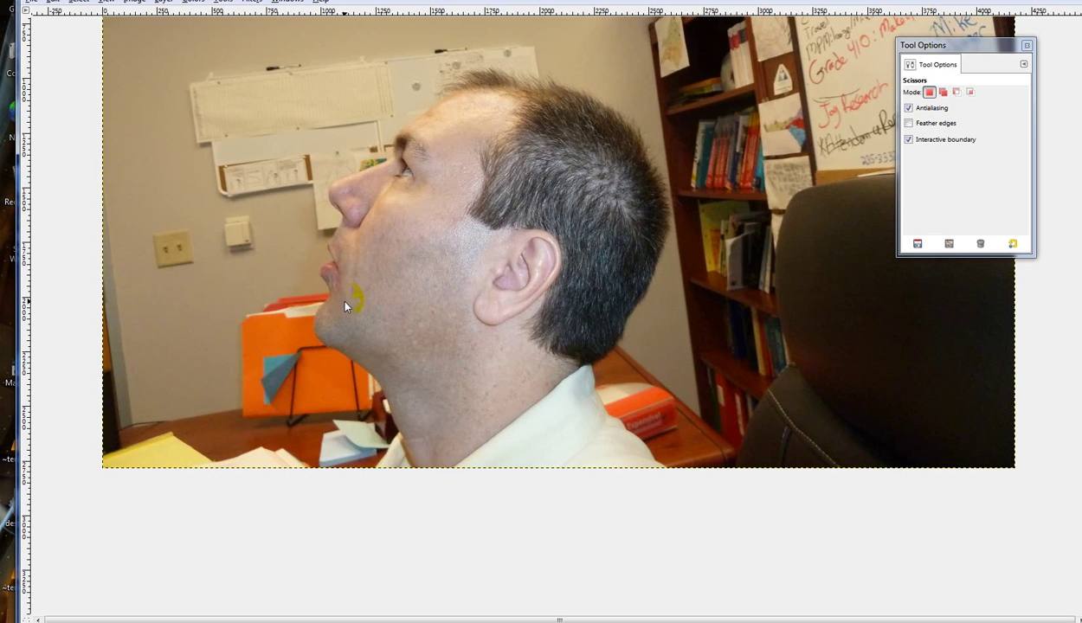
Zoom in and set scissors points along the neck edge, pulling the segment onto it
{"action": "scroll", "coordinate": [337, 291], "scroll_direction": "up", "scroll_amount": 2}
{"action": "scroll", "coordinate": [394, 405], "scroll_direction": "up", "scroll_amount": 1}
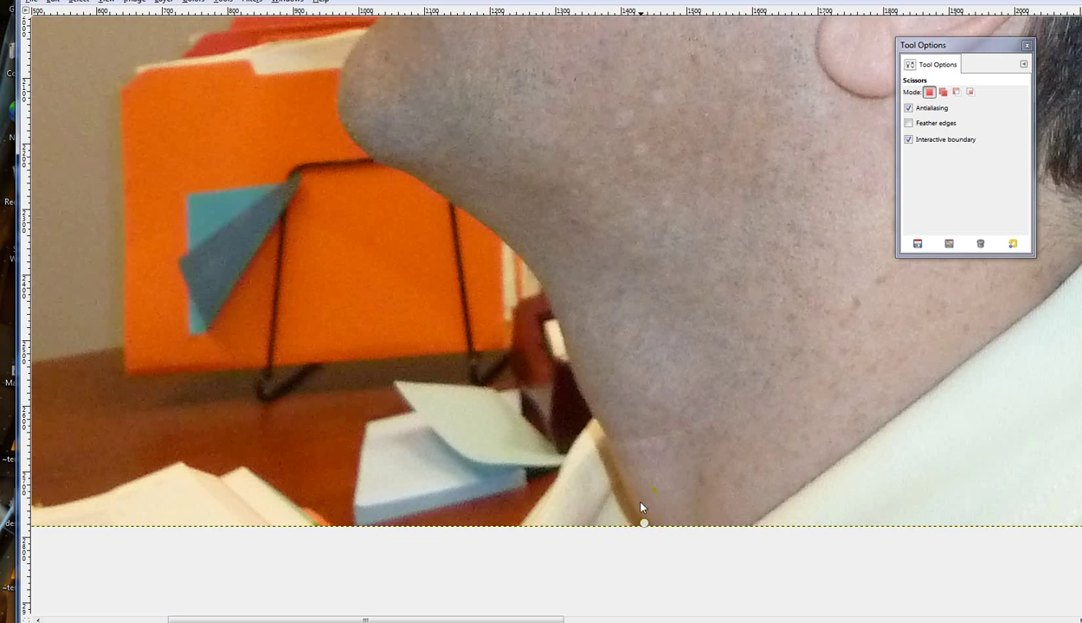
{"action": "left_click", "coordinate": [645, 524]}
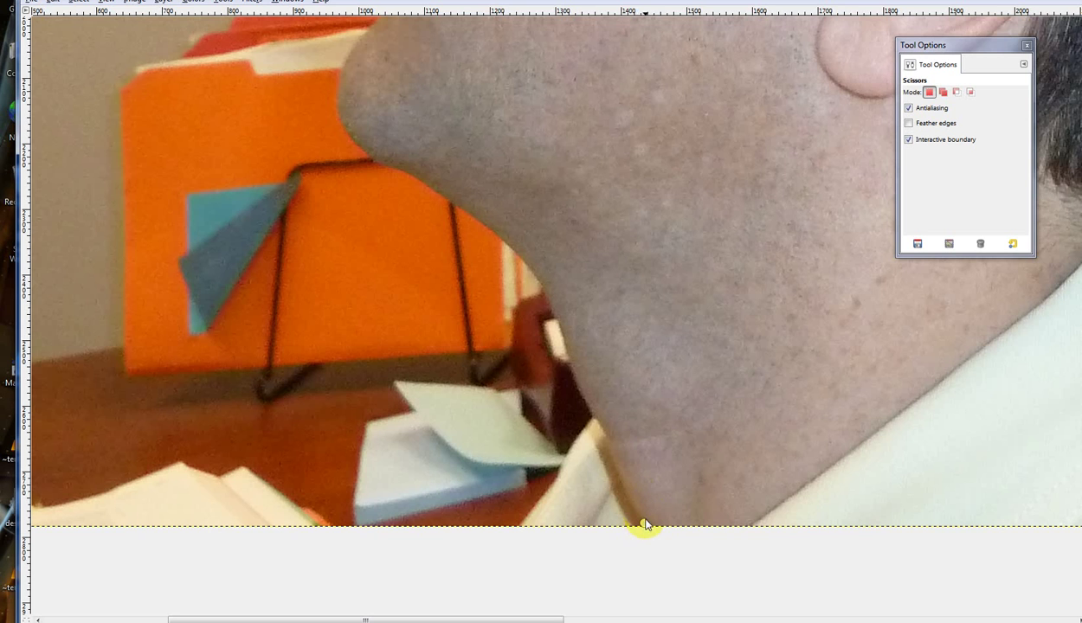
{"action": "left_click", "coordinate": [609, 453]}
{"action": "left_click", "coordinate": [644, 522]}
{"action": "left_click", "coordinate": [609, 452]}
{"action": "left_click_drag", "start_coordinate": [605, 482], "coordinate": [621, 481]}
Add scissors points from the lower neck up the jawline to under the chin
{"action": "left_click", "coordinate": [632, 502]}
{"action": "left_click_drag", "start_coordinate": [562, 369], "coordinate": [574, 379]}
{"action": "left_click", "coordinate": [560, 328]}
{"action": "left_click", "coordinate": [534, 275]}
{"action": "left_click", "coordinate": [492, 234]}
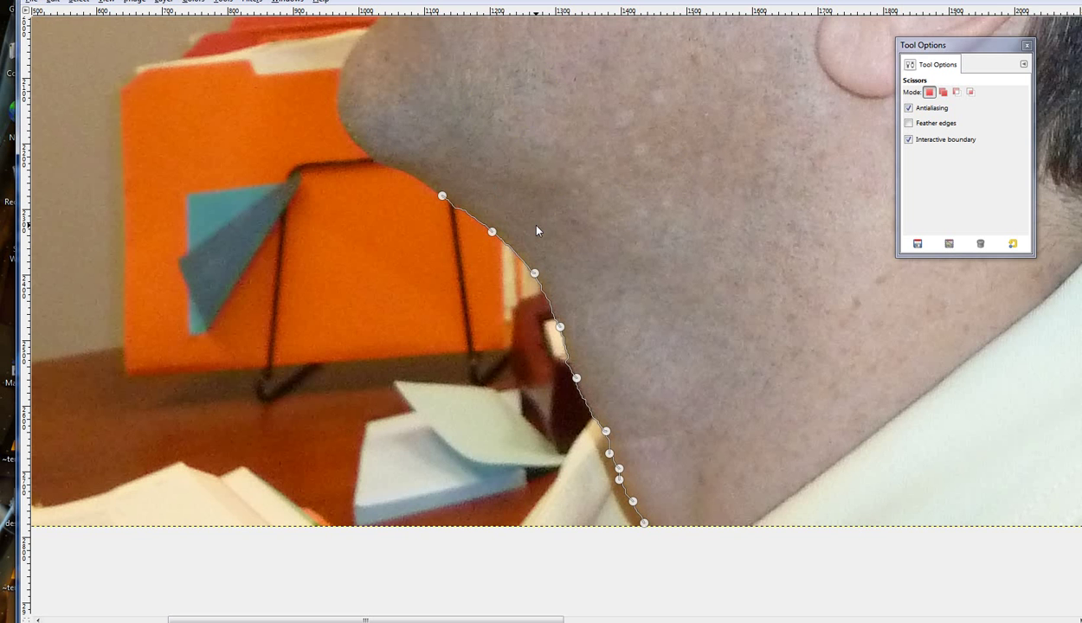
{"action": "scroll", "coordinate": [1077, 455], "scroll_direction": "up", "scroll_amount": 1}
Trace scissors points up the jaw and chin to the lower lip
{"action": "scroll", "coordinate": [1077, 455], "scroll_direction": "up", "scroll_amount": 10}
{"action": "scroll", "coordinate": [1077, 455], "scroll_direction": "down", "scroll_amount": 7}
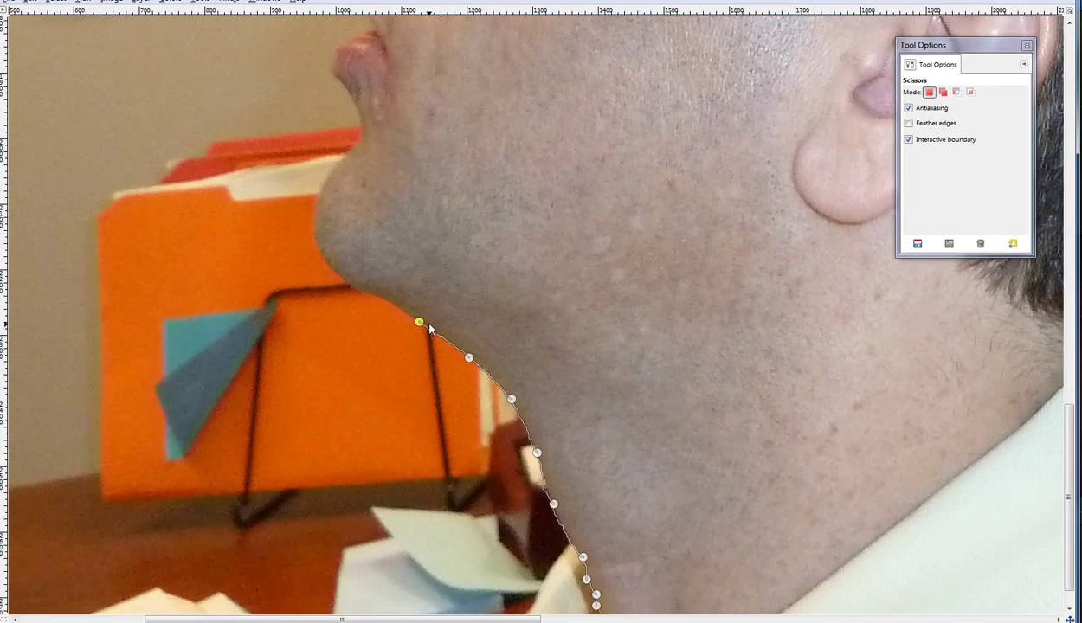
Continue the outline around the lips toward the mouth
{"action": "scroll", "coordinate": [424, 316], "scroll_direction": "up", "scroll_amount": 9}
{"action": "scroll", "coordinate": [426, 315], "scroll_direction": "down", "scroll_amount": 6}
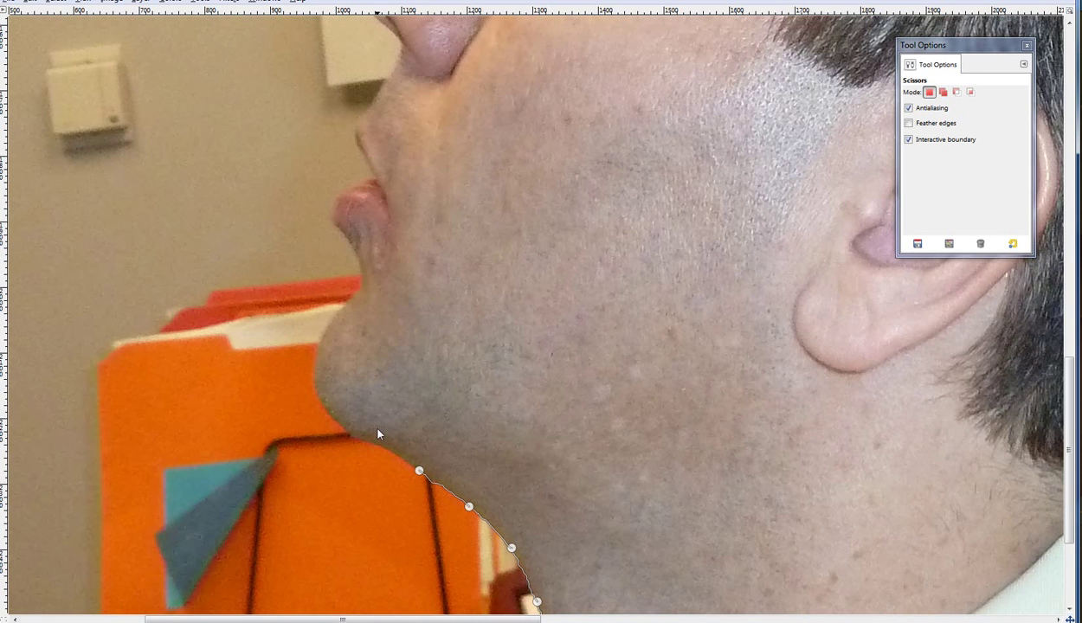
{"action": "left_click", "coordinate": [342, 421]}
{"action": "left_click", "coordinate": [313, 388]}
{"action": "left_click", "coordinate": [328, 323]}
{"action": "left_click", "coordinate": [363, 275]}
{"action": "left_click", "coordinate": [347, 238]}
{"action": "scroll", "coordinate": [333, 255], "scroll_direction": "up", "scroll_amount": 2, "text": "ctrl"}
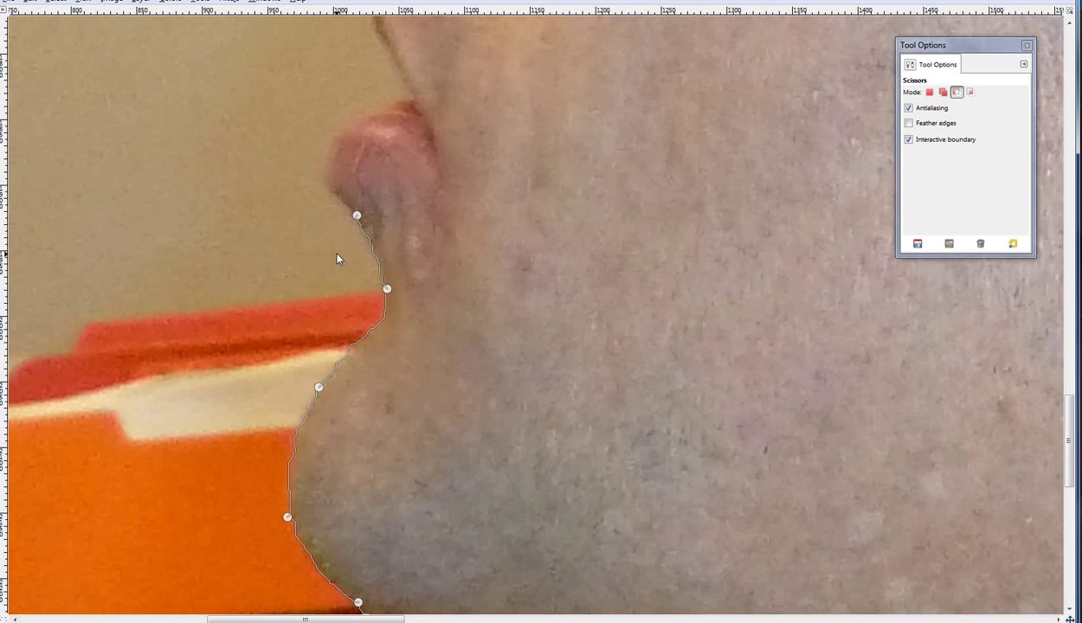
{"action": "left_click", "coordinate": [328, 187]}
{"action": "left_click", "coordinate": [331, 142]}
{"action": "left_click", "coordinate": [322, 159]}
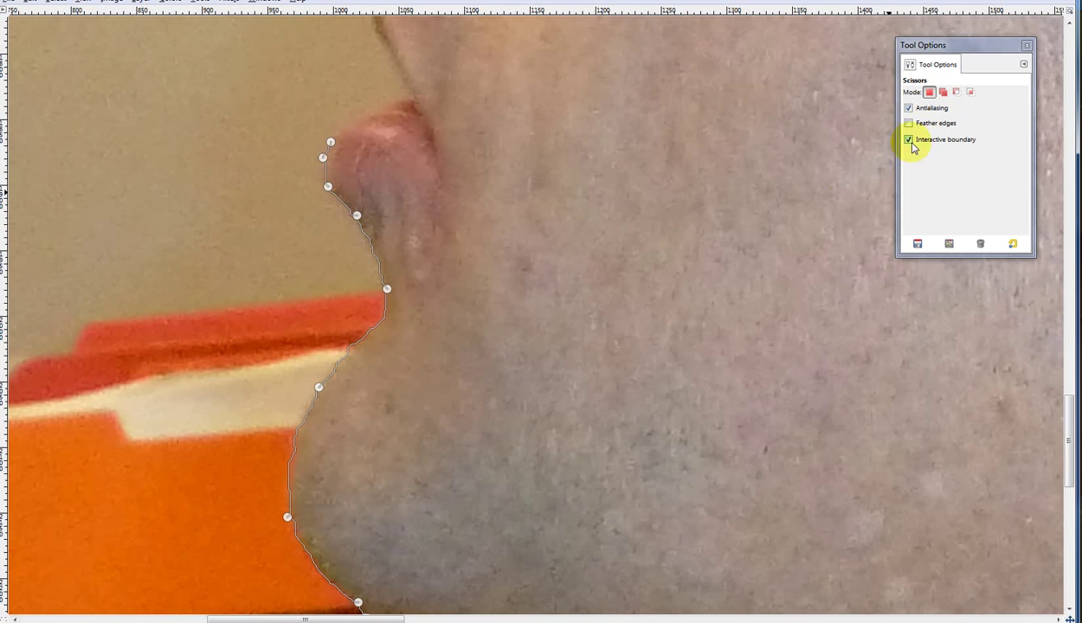
{"action": "left_click", "coordinate": [347, 127]}
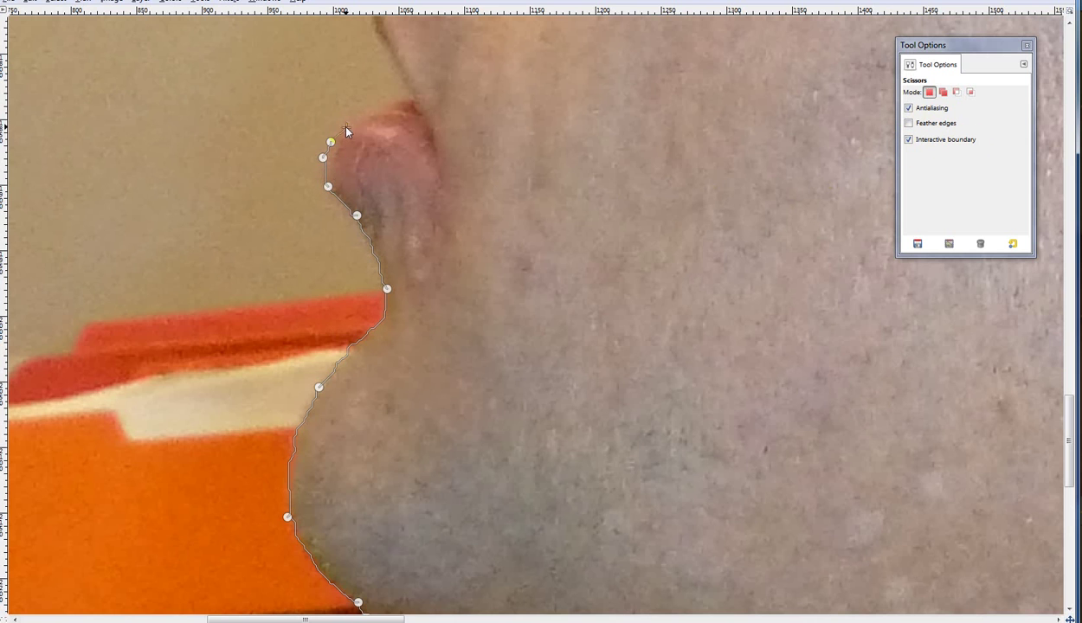
{"action": "left_click", "coordinate": [370, 115]}
{"action": "left_click", "coordinate": [405, 114]}
{"action": "left_click", "coordinate": [390, 44]}
{"action": "scroll", "coordinate": [450, 151], "scroll_direction": "down", "scroll_amount": 2, "text": "ctrl"}
{"action": "scroll", "coordinate": [449, 151], "scroll_direction": "down", "scroll_amount": 2, "text": "ctrl"}
{"action": "scroll", "coordinate": [418, 397], "scroll_direction": "up", "scroll_amount": 4, "text": "ctrl"}
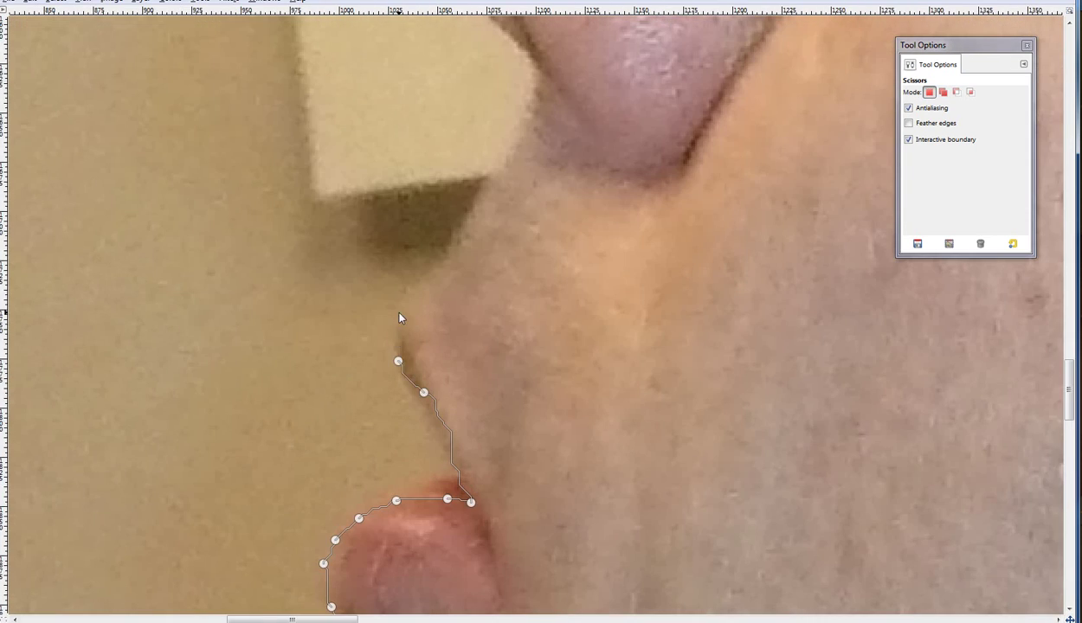
Trace the upper lip edge up to the underside of the nose
{"action": "left_click", "coordinate": [397, 311]}
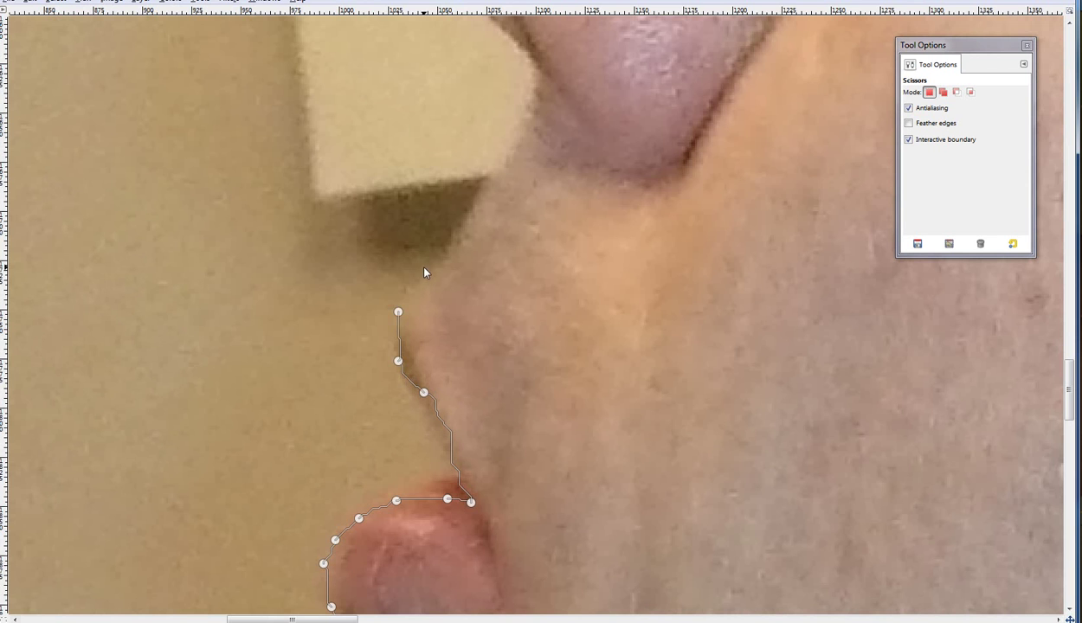
{"action": "left_click", "coordinate": [464, 233]}
{"action": "left_click_drag", "start_coordinate": [464, 232], "coordinate": [460, 241]}
{"action": "left_click", "coordinate": [490, 181]}
{"action": "left_click", "coordinate": [519, 114]}
{"action": "left_click", "coordinate": [526, 72]}
Outline the nostril, nose tip and nose bridge, pulling the bridge segment onto the edge
{"action": "scroll", "coordinate": [525, 74], "scroll_direction": "down", "scroll_amount": 2}
{"action": "scroll", "coordinate": [535, 92], "scroll_direction": "down", "scroll_amount": 2}
{"action": "left_click", "coordinate": [516, 359]}
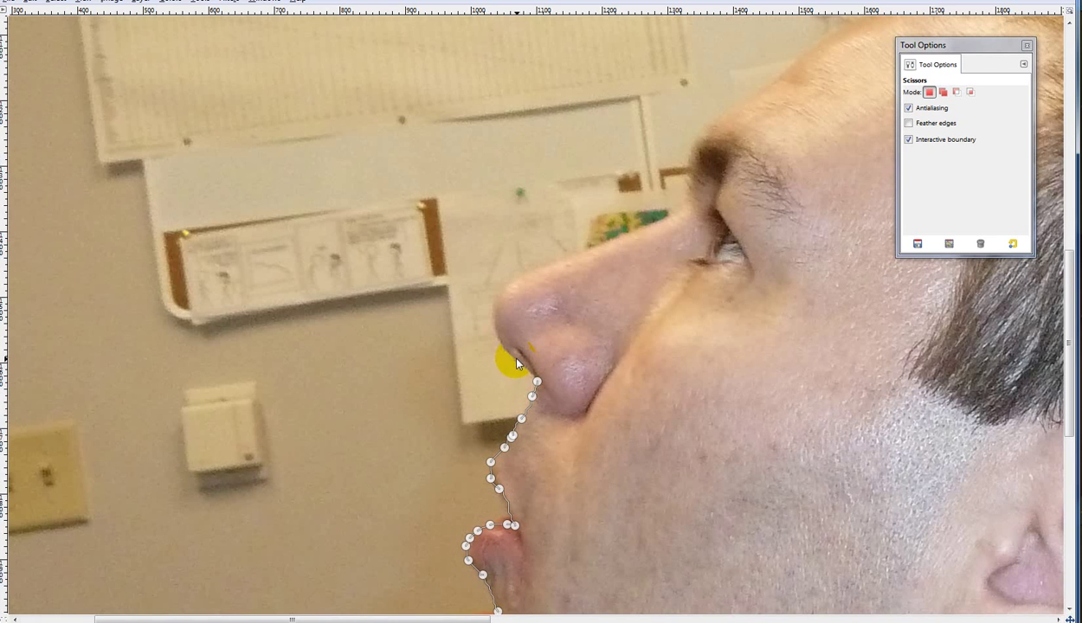
{"action": "left_click", "coordinate": [493, 319]}
{"action": "left_click", "coordinate": [498, 288]}
{"action": "left_click", "coordinate": [546, 265]}
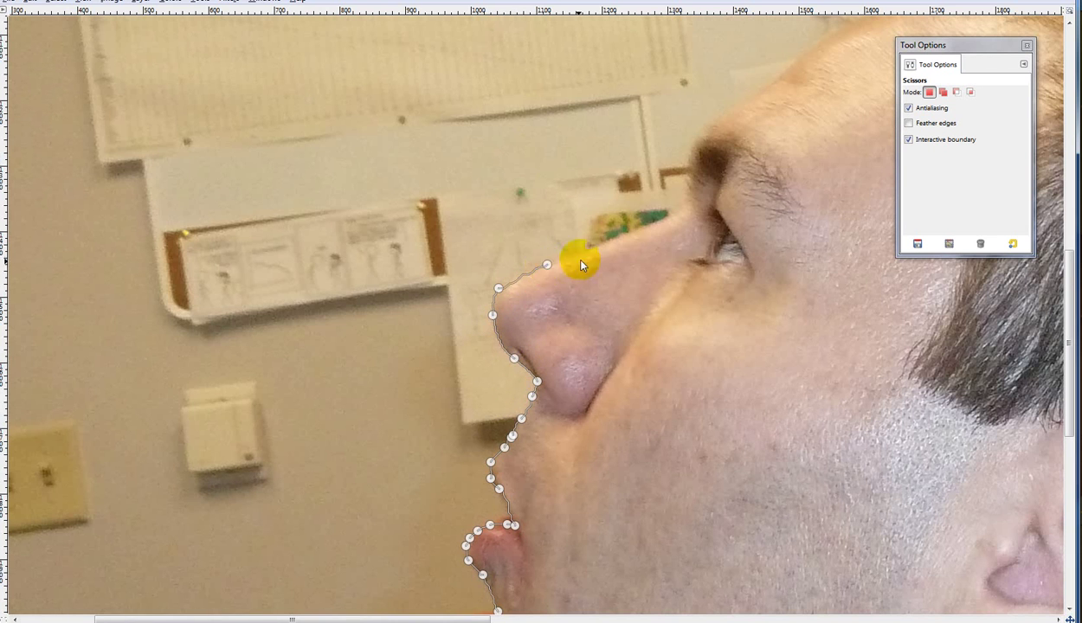
{"action": "left_click", "coordinate": [628, 236]}
{"action": "left_click", "coordinate": [674, 204]}
{"action": "scroll", "coordinate": [676, 210], "scroll_direction": "down", "scroll_amount": 1}
{"action": "scroll", "coordinate": [676, 211], "scroll_direction": "up", "scroll_amount": 2}
{"action": "scroll", "coordinate": [683, 226], "scroll_direction": "up", "scroll_amount": 1}
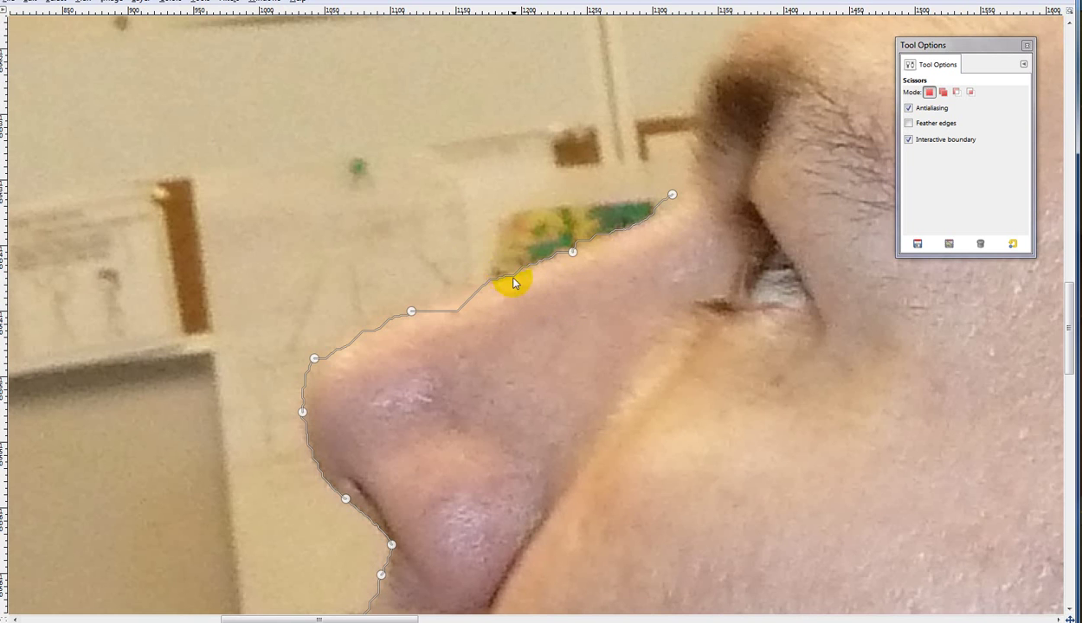
{"action": "left_click_drag", "start_coordinate": [447, 308], "coordinate": [455, 295]}
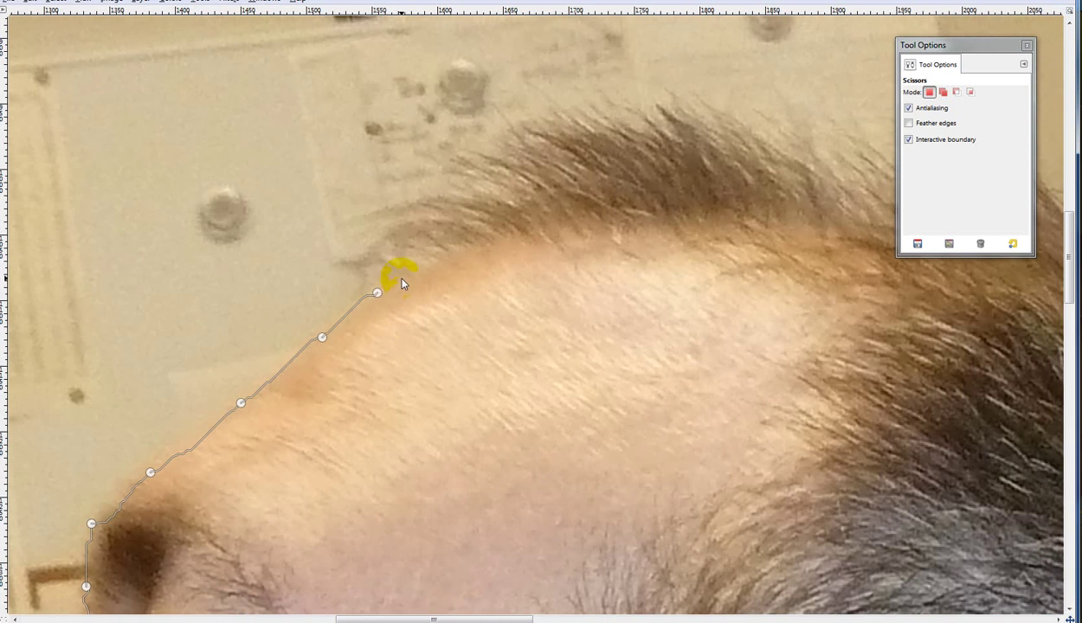
Trace the forehead and up around the spiky hair tufts to the hair tip
{"action": "left_click", "coordinate": [411, 272]}
{"action": "left_click", "coordinate": [340, 263]}
{"action": "left_click", "coordinate": [407, 225]}
{"action": "left_click", "coordinate": [466, 225]}
{"action": "left_click", "coordinate": [366, 215]}
{"action": "left_click", "coordinate": [468, 198]}
{"action": "left_click", "coordinate": [513, 203]}
{"action": "left_click", "coordinate": [427, 158]}
{"action": "left_click", "coordinate": [488, 147]}
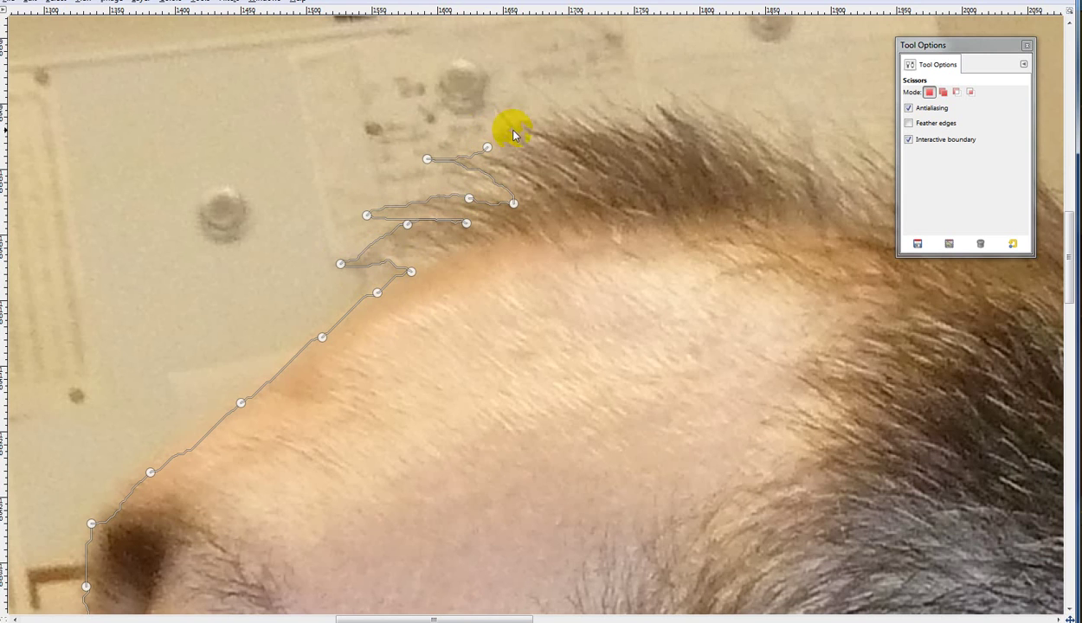
{"action": "left_click", "coordinate": [513, 125]}
{"action": "left_click", "coordinate": [493, 104]}
{"action": "left_click", "coordinate": [560, 116]}
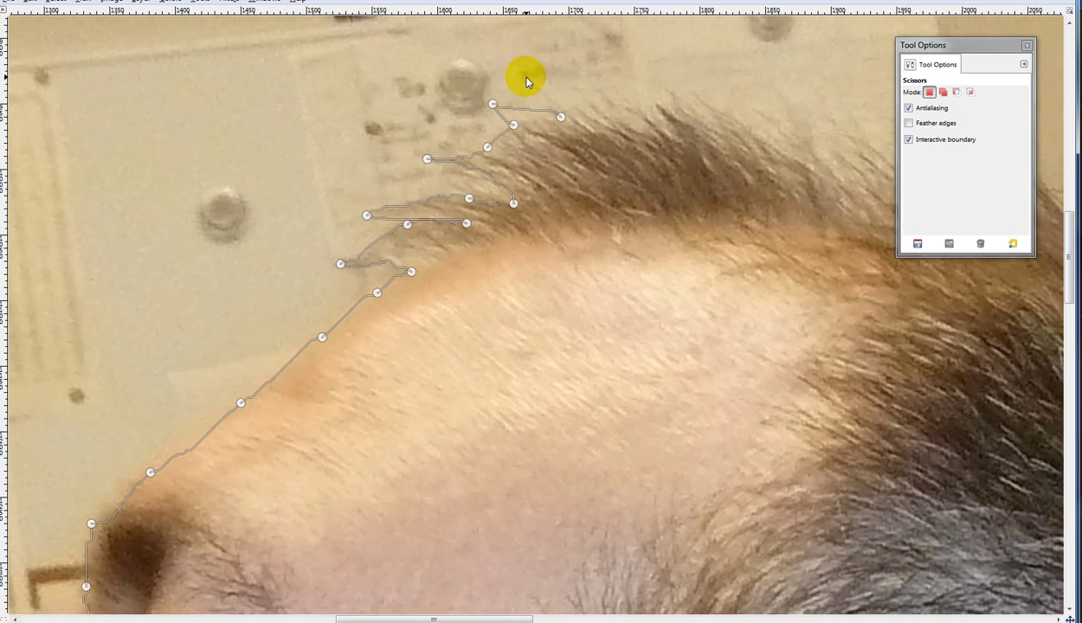
{"action": "left_click", "coordinate": [529, 78]}
Carry the outline across the top hair and crown toward the back of the head, then zoom out
{"action": "left_click", "coordinate": [607, 103]}
{"action": "left_click", "coordinate": [630, 102]}
{"action": "left_click", "coordinate": [639, 128]}
{"action": "left_click", "coordinate": [660, 107]}
{"action": "left_click", "coordinate": [668, 135]}
{"action": "left_click", "coordinate": [671, 94]}
{"action": "left_click", "coordinate": [683, 121]}
{"action": "left_click", "coordinate": [735, 118]}
{"action": "left_click", "coordinate": [781, 144]}
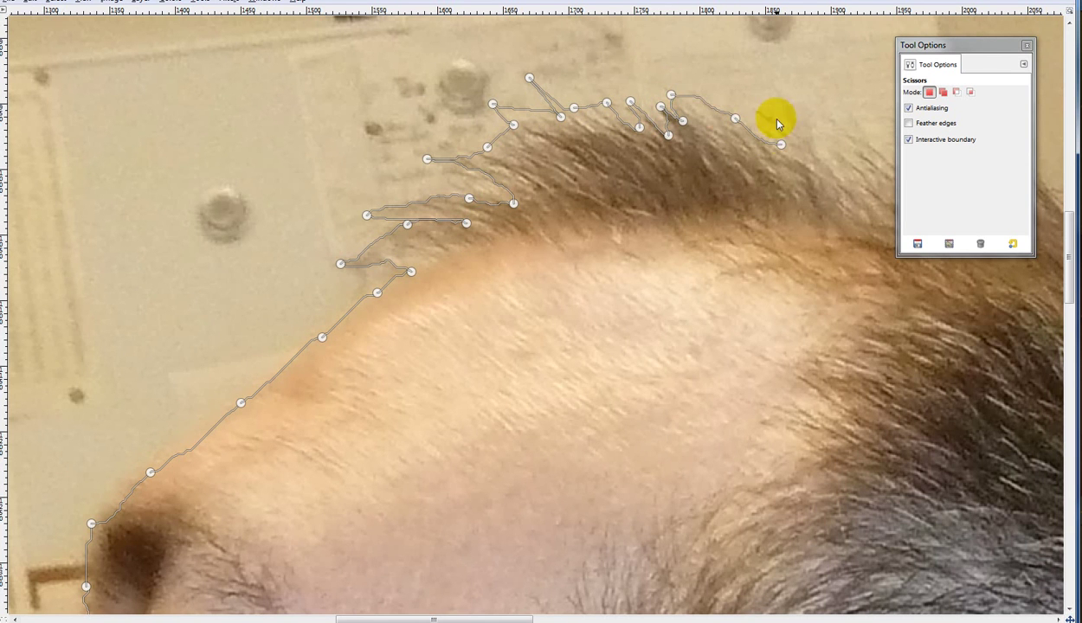
{"action": "left_click", "coordinate": [851, 152]}
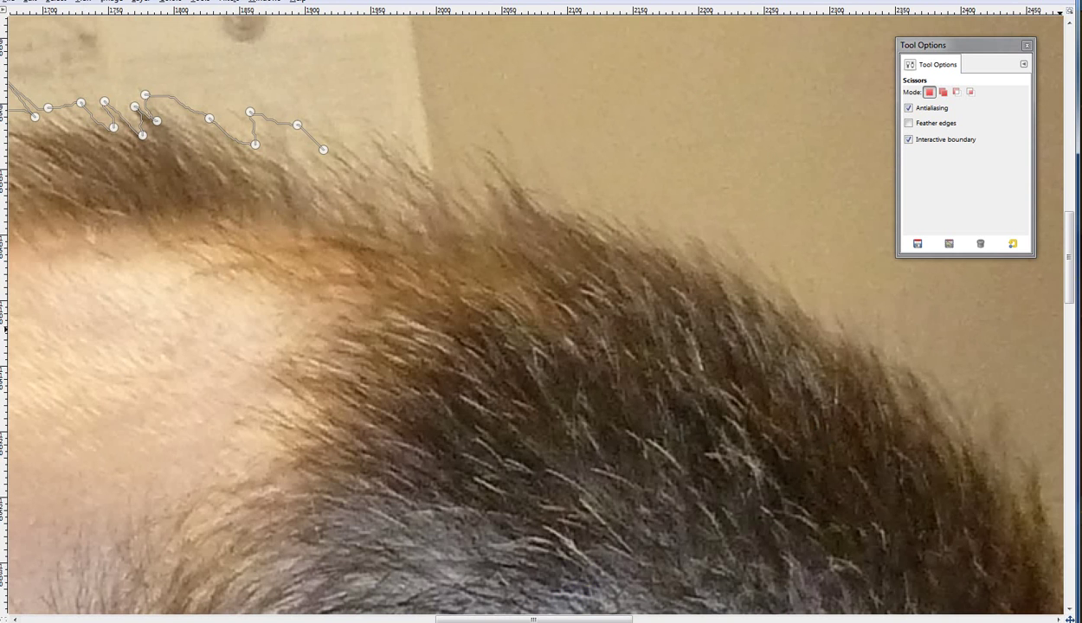
{"action": "key", "text": "minus"}
Trace the back of the neck and collar to the bottom edge, then close the loop at the start point
{"action": "left_click", "coordinate": [535, 286]}
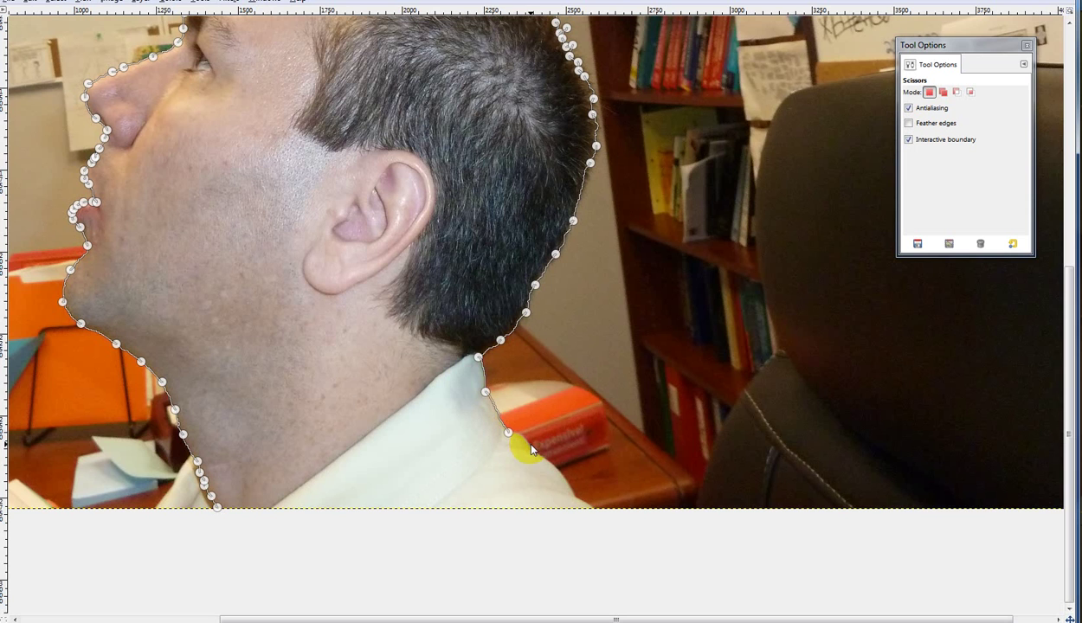
{"action": "left_click", "coordinate": [508, 432]}
{"action": "left_click", "coordinate": [532, 453]}
{"action": "left_click", "coordinate": [574, 496]}
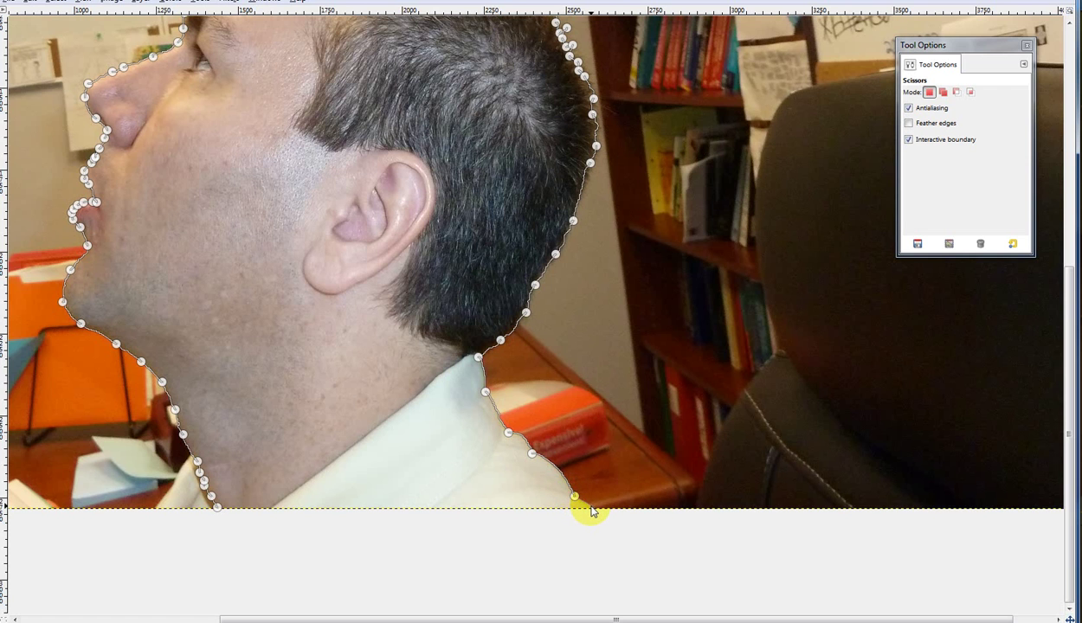
{"action": "left_click", "coordinate": [591, 505]}
{"action": "left_click", "coordinate": [217, 507]}
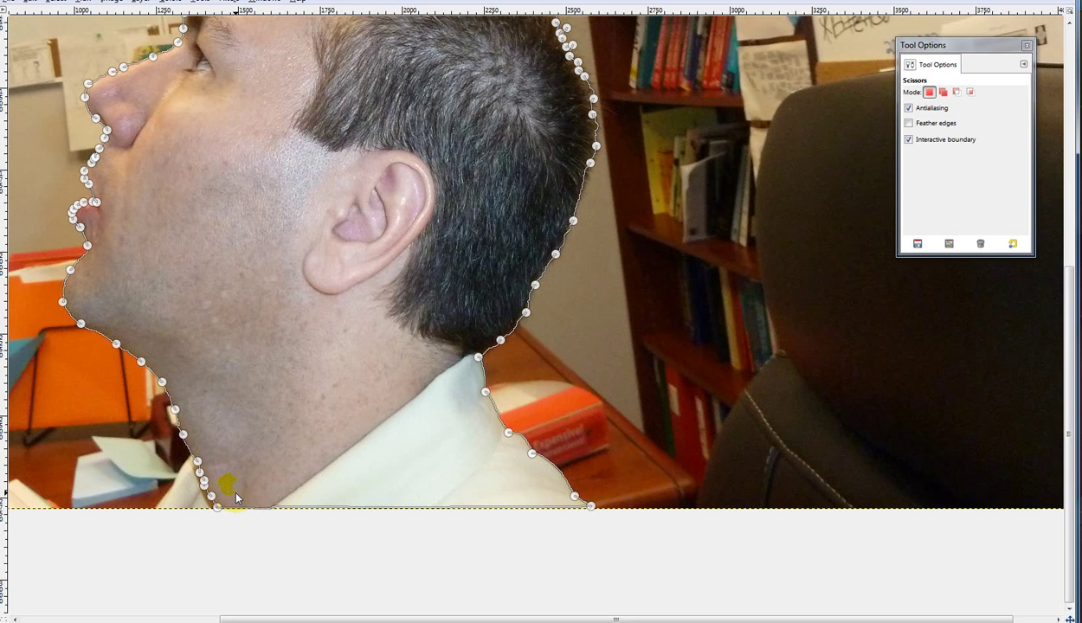
{"action": "left_click", "coordinate": [271, 394]}
{"action": "left_click", "coordinate": [322, 618]}
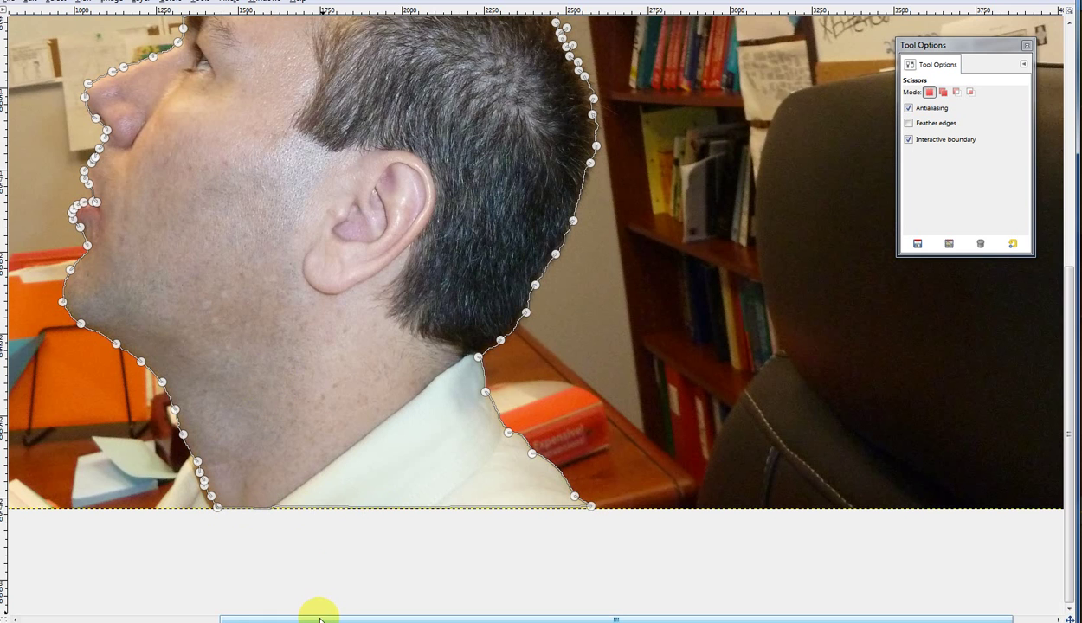
{"action": "left_click_drag", "start_coordinate": [319, 618], "coordinate": [203, 554]}
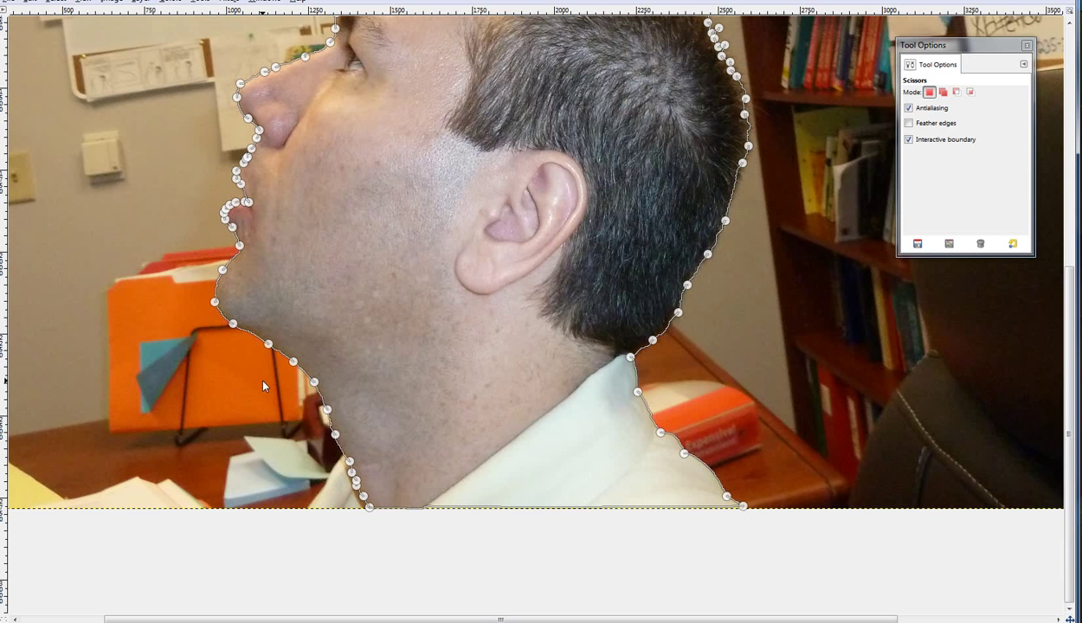
{"action": "left_click", "coordinate": [425, 323]}
{"action": "scroll", "coordinate": [398, 368], "scroll_direction": "up", "scroll_amount": 4}
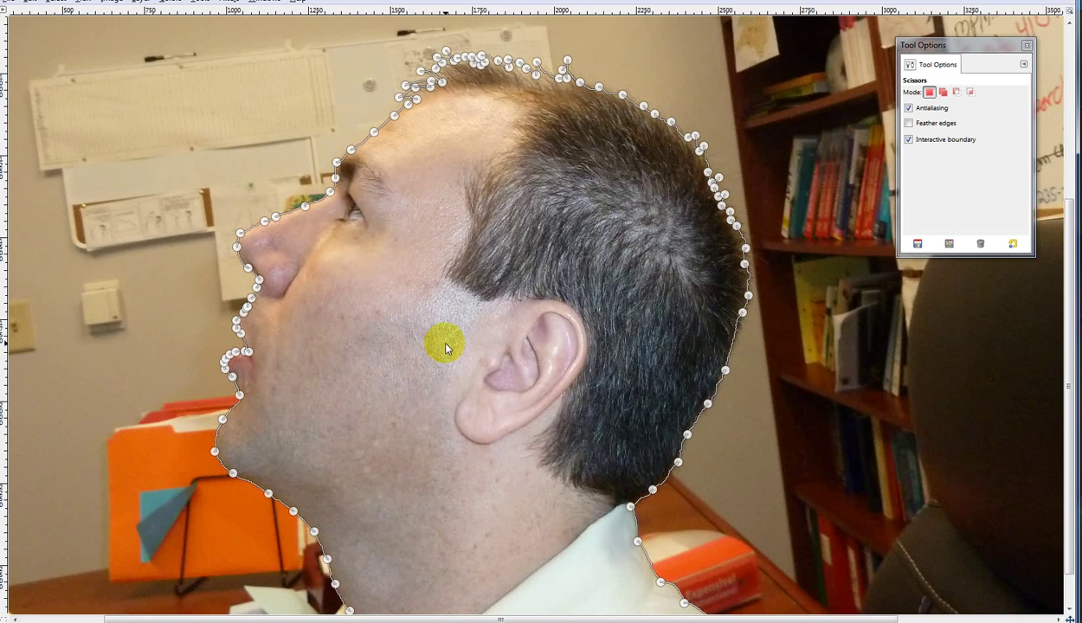
Click inside the closed scissors path to select the man's head and neck
{"action": "left_click", "coordinate": [423, 324]}
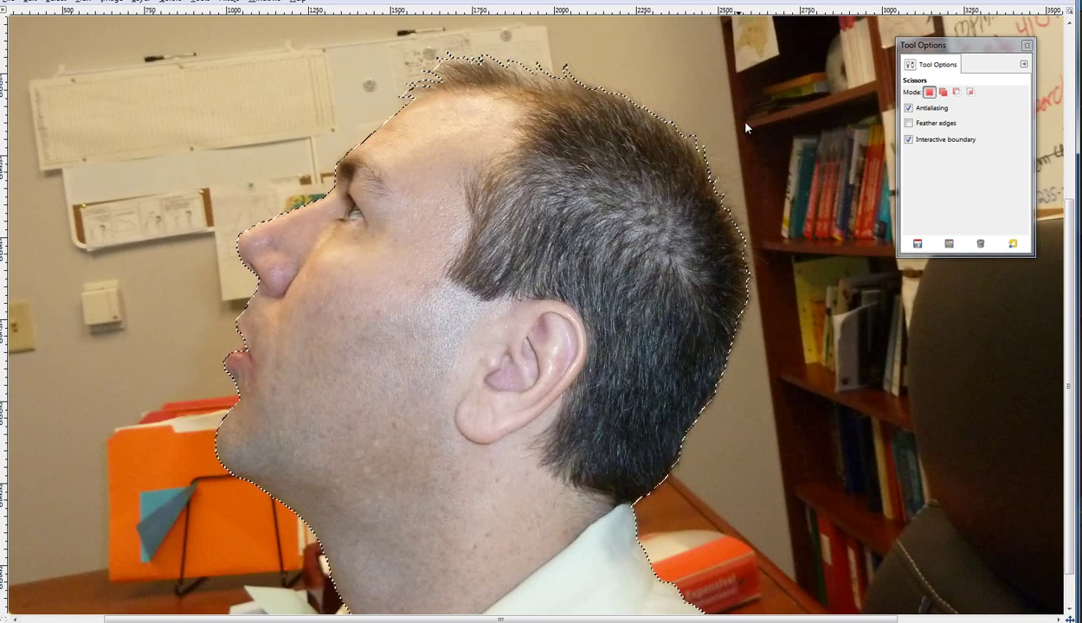
{"action": "scroll", "coordinate": [549, 520], "scroll_direction": "down", "scroll_amount": 1}
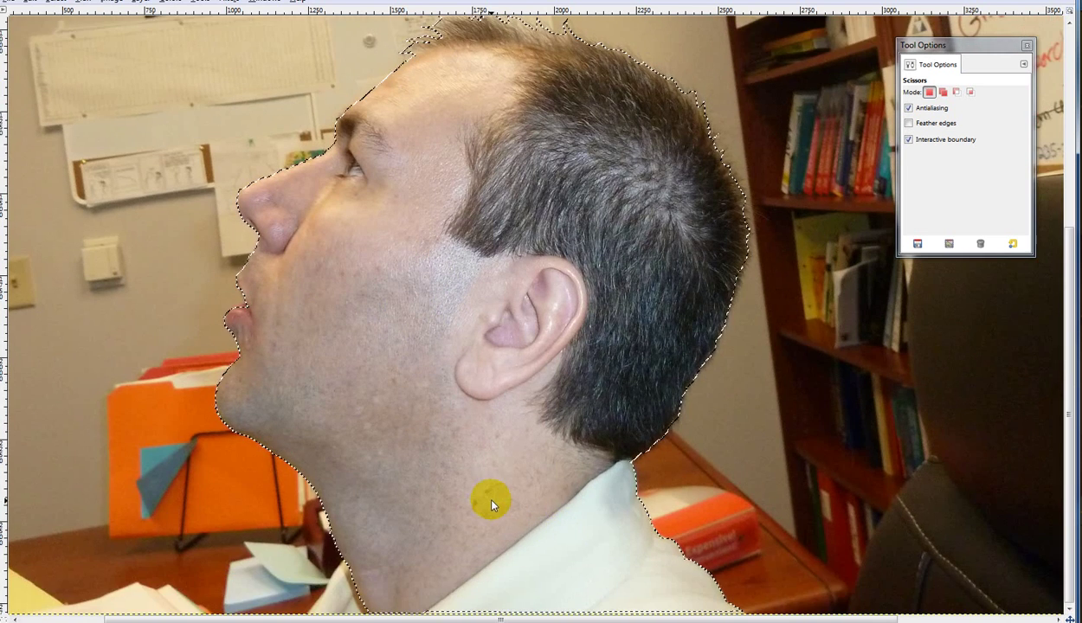
{"action": "scroll", "coordinate": [490, 501], "scroll_direction": "up", "scroll_amount": 3}
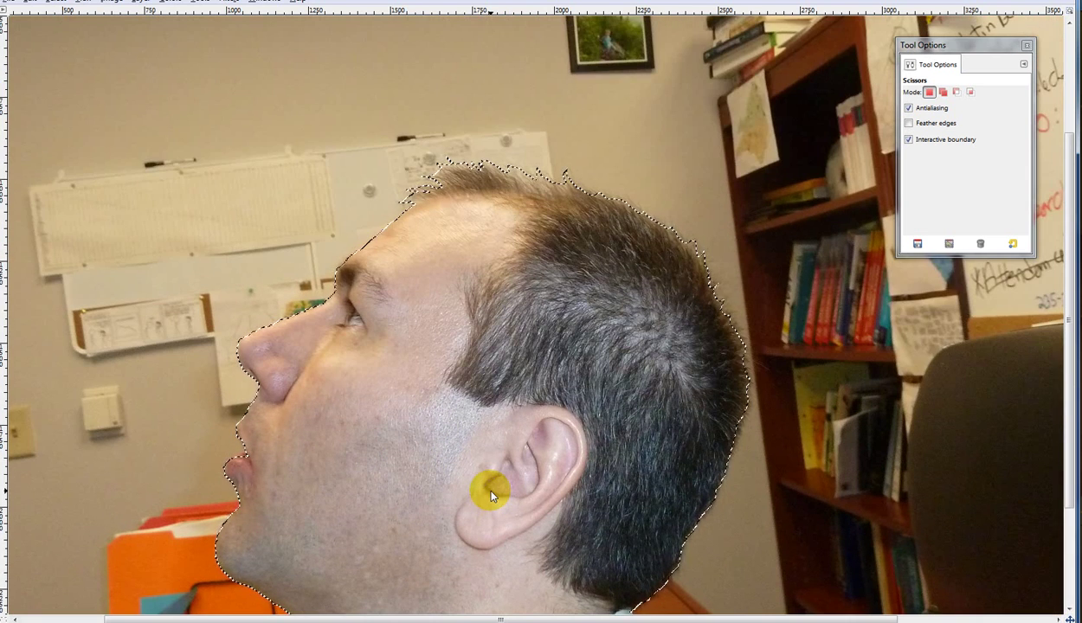
{"action": "scroll", "coordinate": [486, 468], "scroll_direction": "down", "scroll_amount": 3}
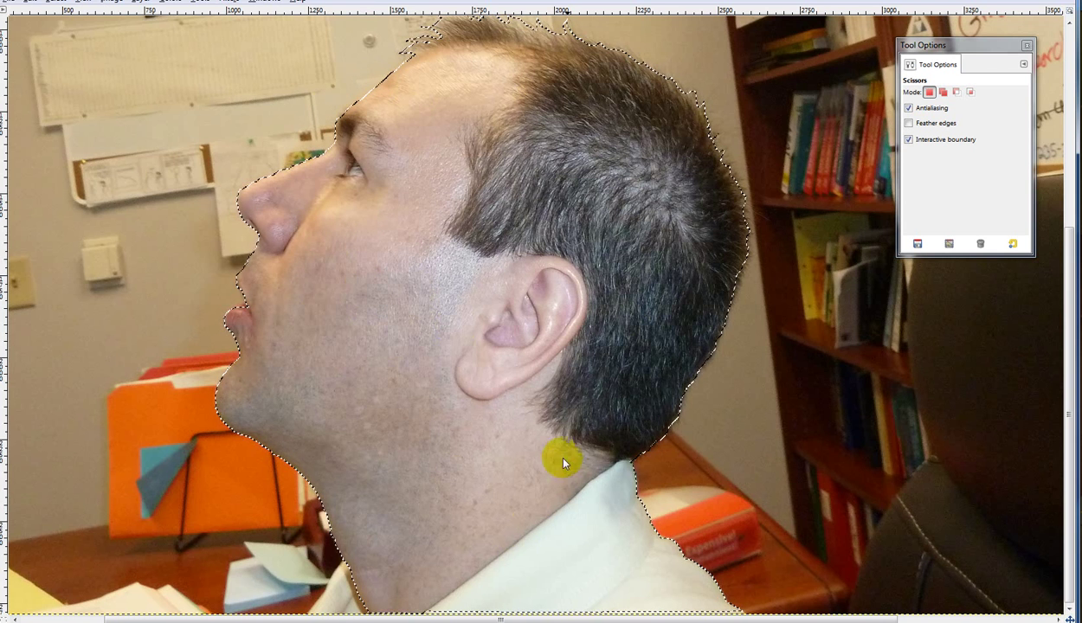
Fill the head selection with black using Edit > Fill with FG Color
{"action": "left_click", "coordinate": [30, 2]}
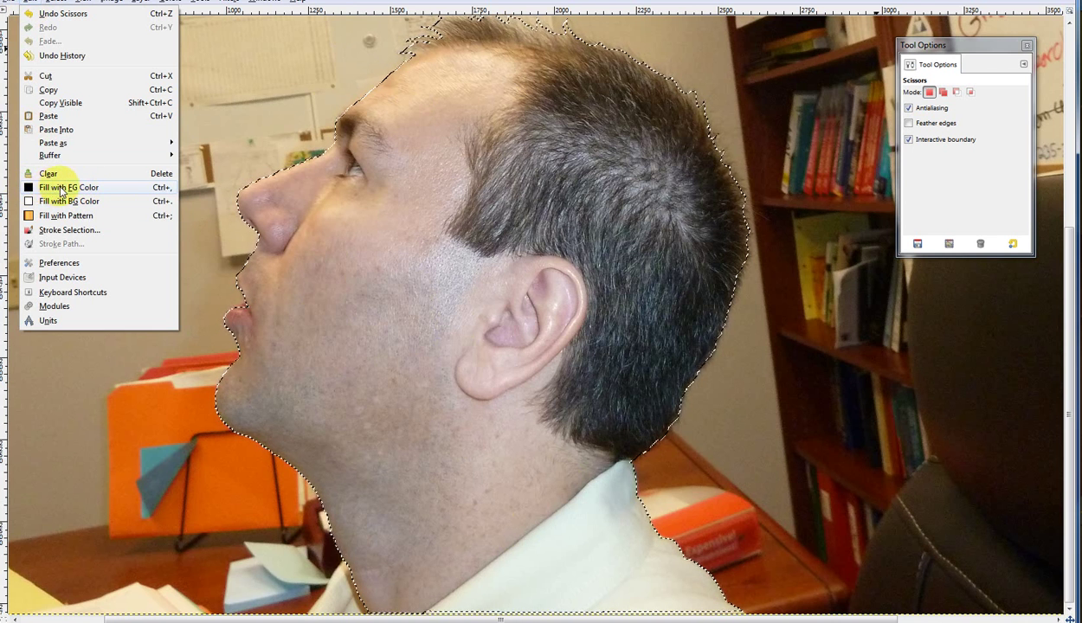
{"action": "left_click", "coordinate": [77, 191]}
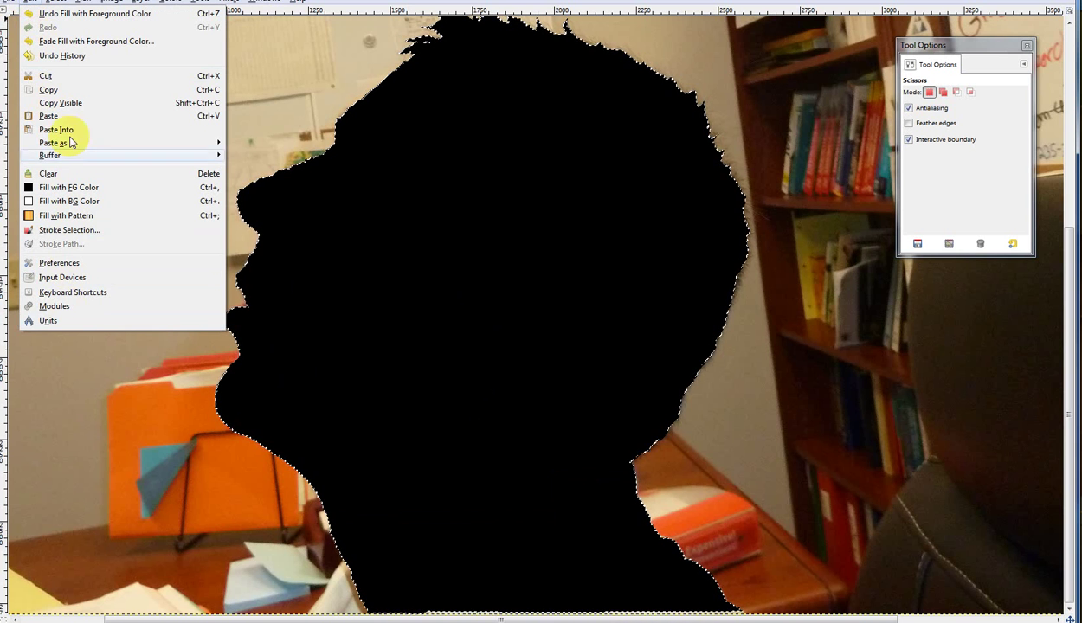
Fill the office background around the black head silhouette with the white background colour
{"action": "mouse_move", "coordinate": [55, 3]}
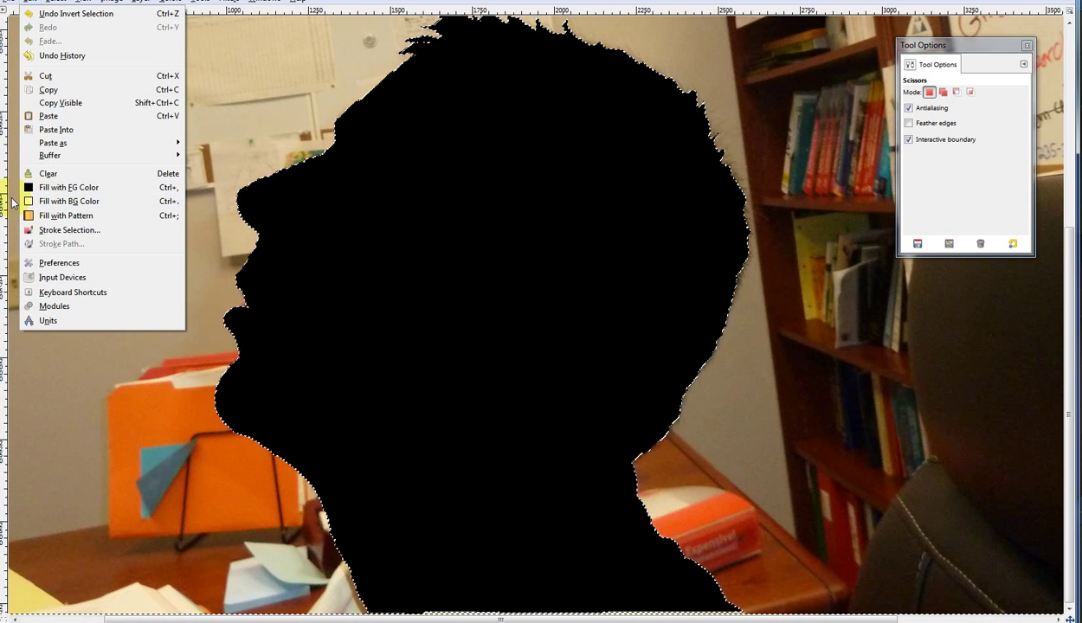
{"action": "left_click", "coordinate": [57, 201]}
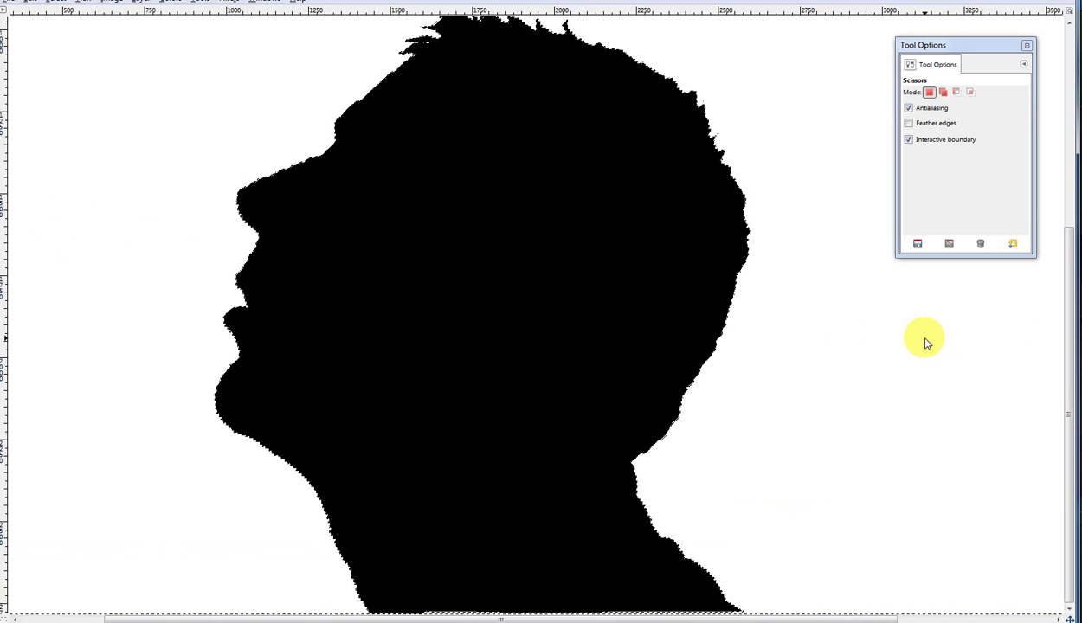
Apply Flip Horizontally from the Image Transform commands to the black head silhouette
{"action": "left_click", "coordinate": [110, 2]}
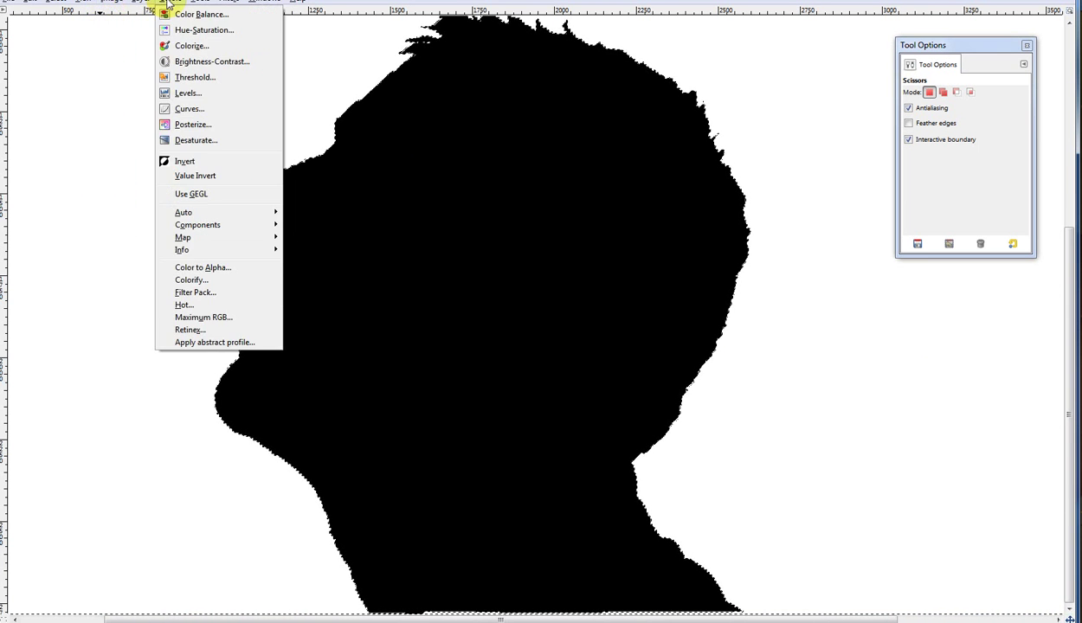
{"action": "mouse_move", "coordinate": [144, 4]}
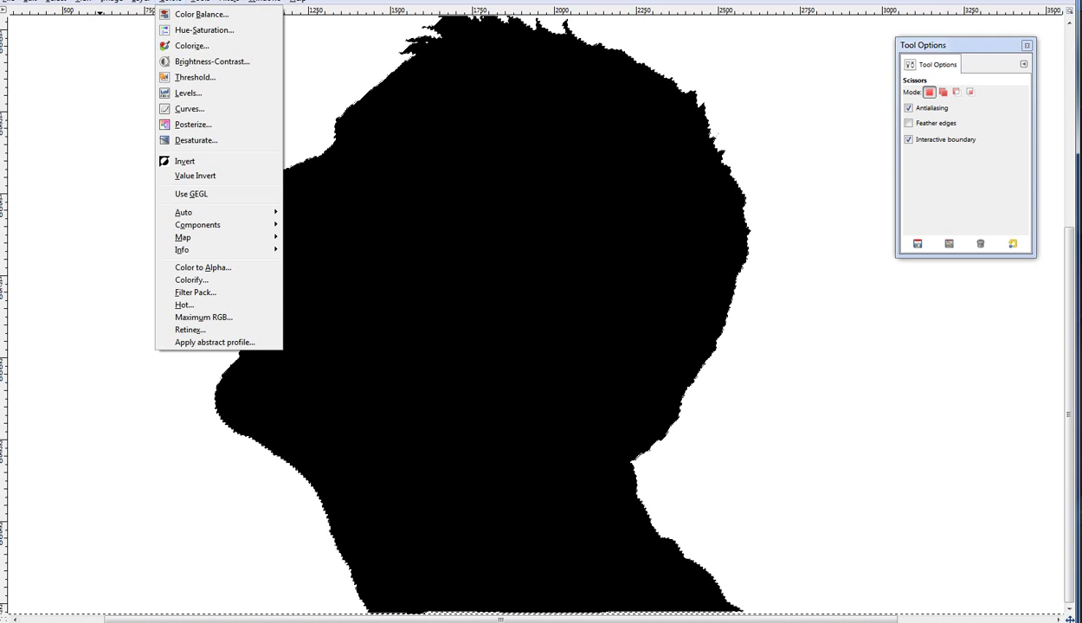
{"action": "left_click", "coordinate": [170, 2]}
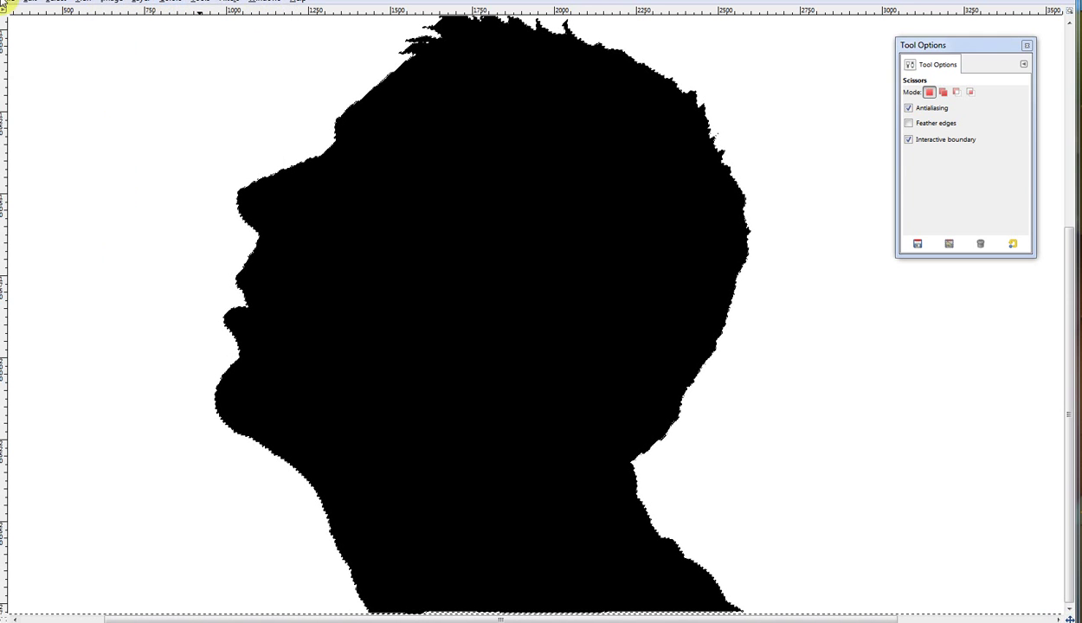
{"action": "left_click", "coordinate": [107, 4]}
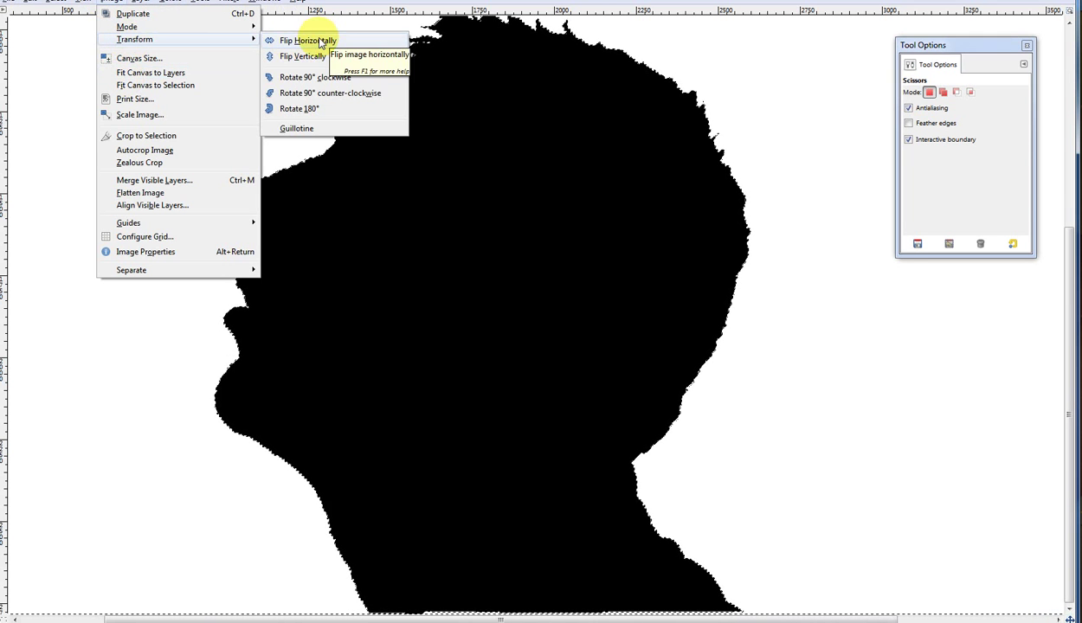
{"action": "left_click", "coordinate": [314, 41]}
{"action": "left_click_drag", "start_coordinate": [484, 618], "coordinate": [615, 606]}
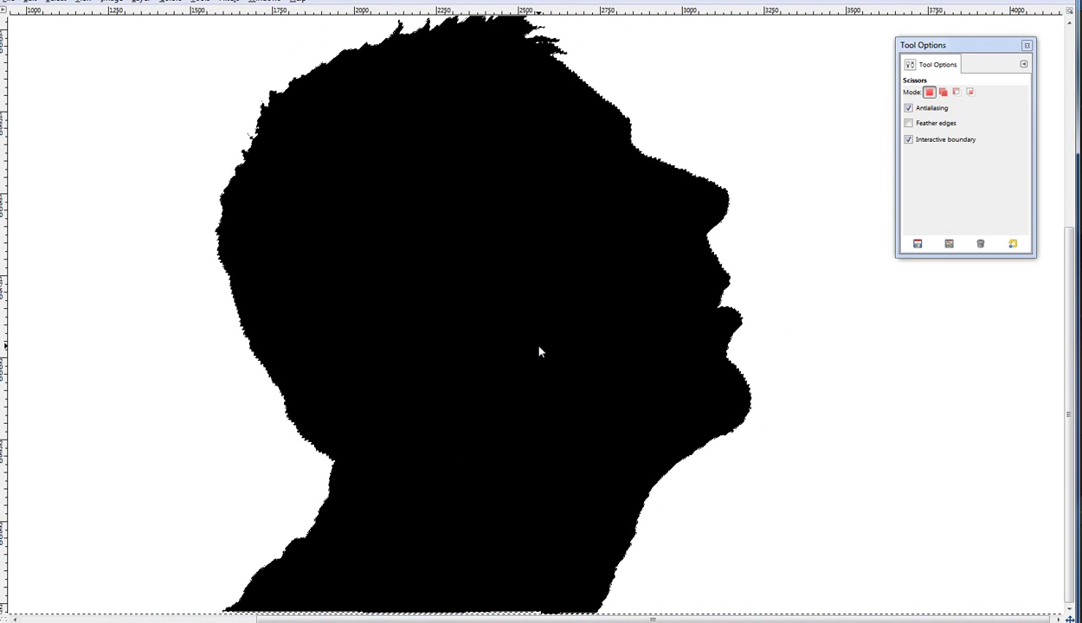
Undo the horizontal flip, the white fill and the black fill to restore the office photo
{"action": "scroll", "coordinate": [539, 351], "scroll_direction": "up", "scroll_amount": 5}
{"action": "scroll", "coordinate": [534, 398], "scroll_direction": "down", "scroll_amount": 4}
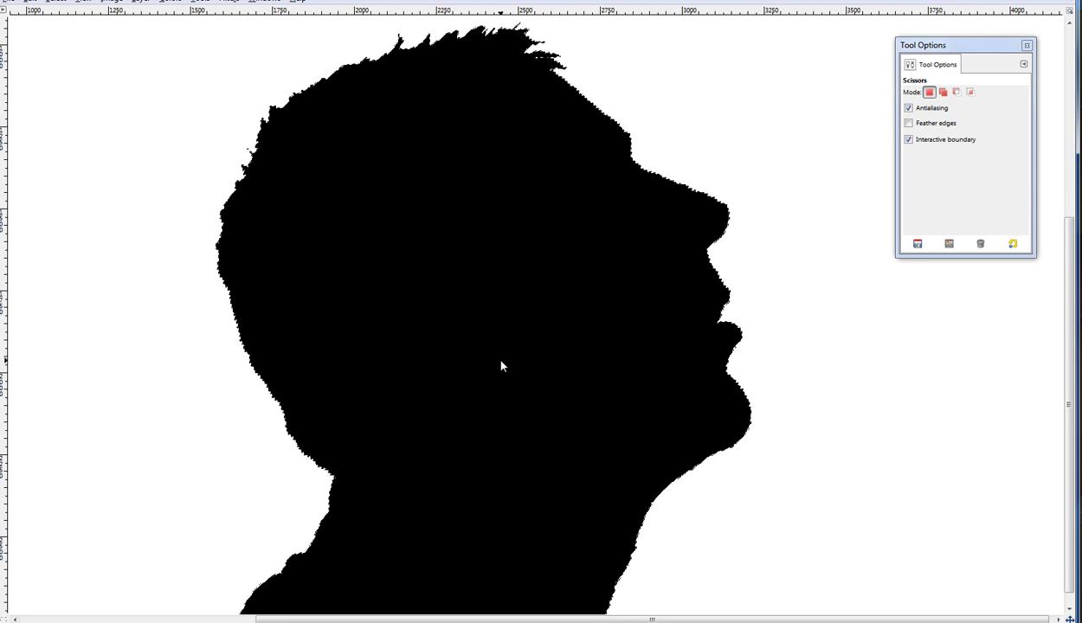
{"action": "key", "text": "ctrl"}
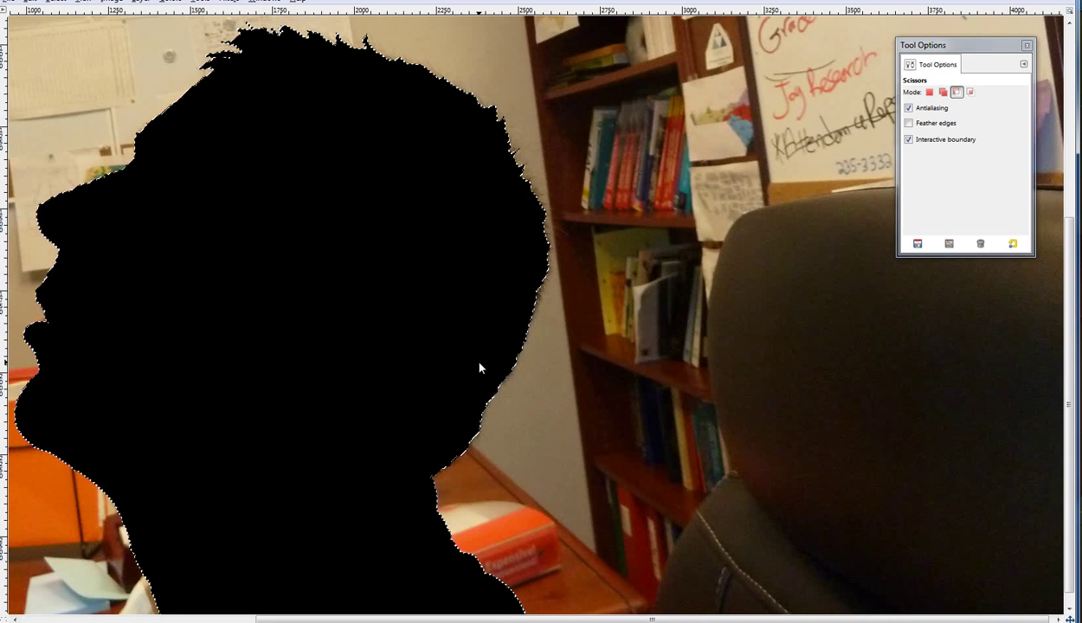
{"action": "left_click", "coordinate": [446, 524]}
{"action": "scroll", "coordinate": [346, 606], "scroll_direction": "left", "scroll_amount": 3}
{"action": "key", "text": "ctrl"}
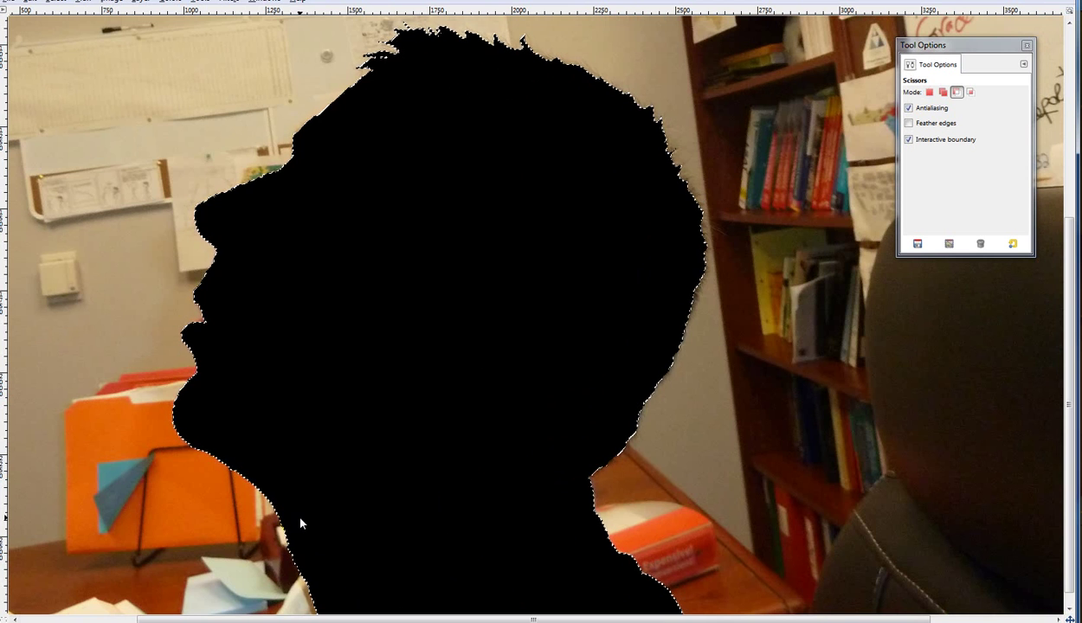
{"action": "left_click", "coordinate": [341, 455]}
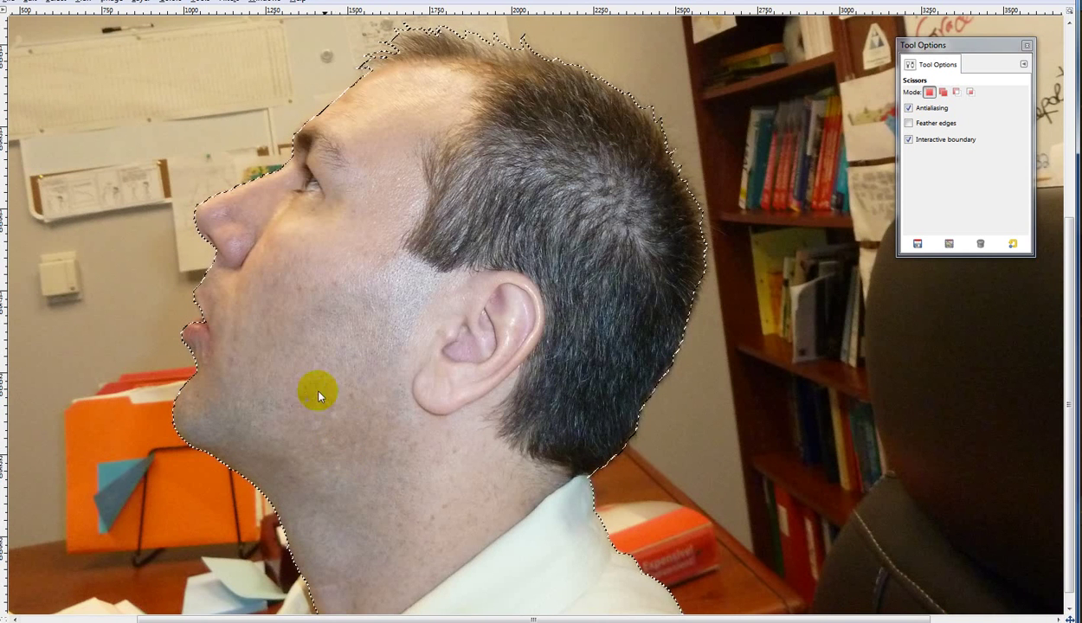
Adjust the head selection with a series of clicks on the canvas around the face
{"action": "left_click", "coordinate": [287, 351]}
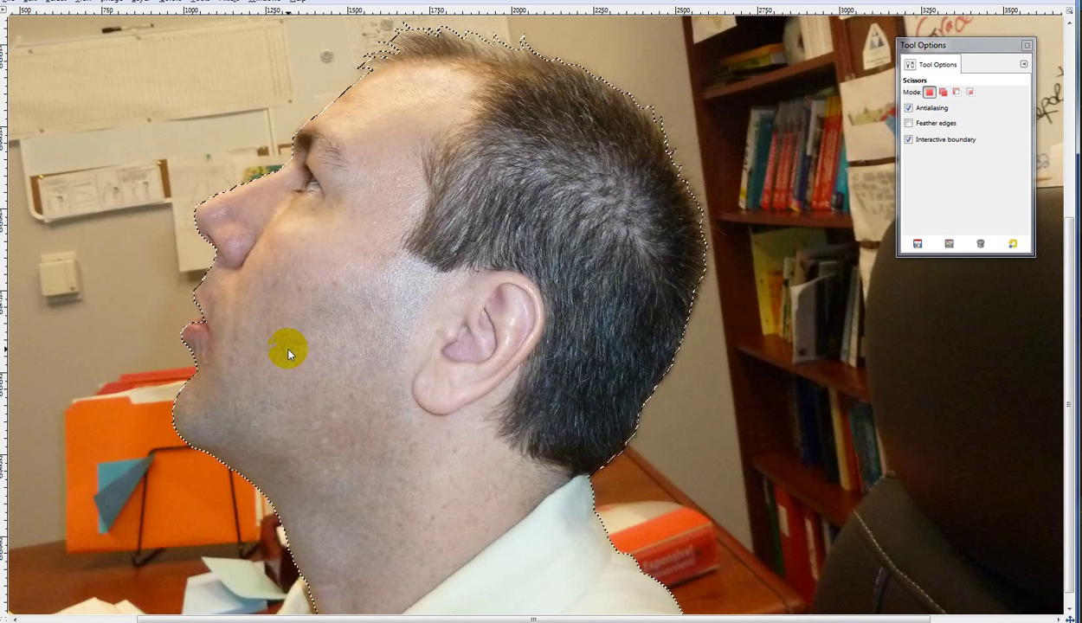
{"action": "left_click", "coordinate": [245, 354]}
{"action": "left_click", "coordinate": [318, 384]}
{"action": "left_click", "coordinate": [288, 392]}
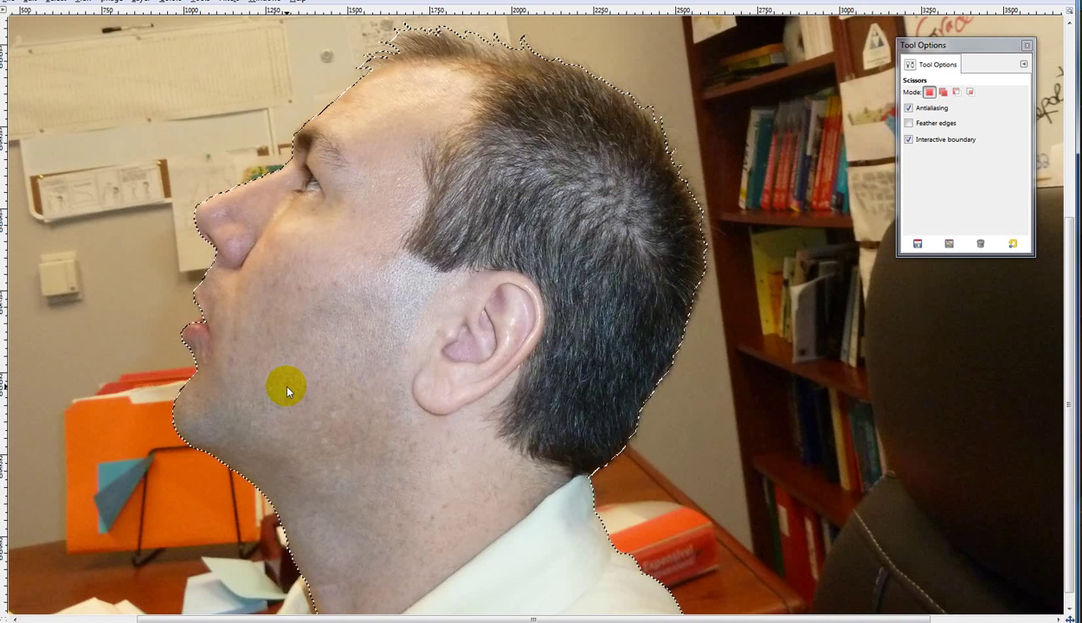
{"action": "left_click_drag", "start_coordinate": [290, 620], "coordinate": [217, 620]}
{"action": "left_click", "coordinate": [399, 314]}
{"action": "left_click", "coordinate": [411, 322]}
{"action": "left_click", "coordinate": [419, 362]}
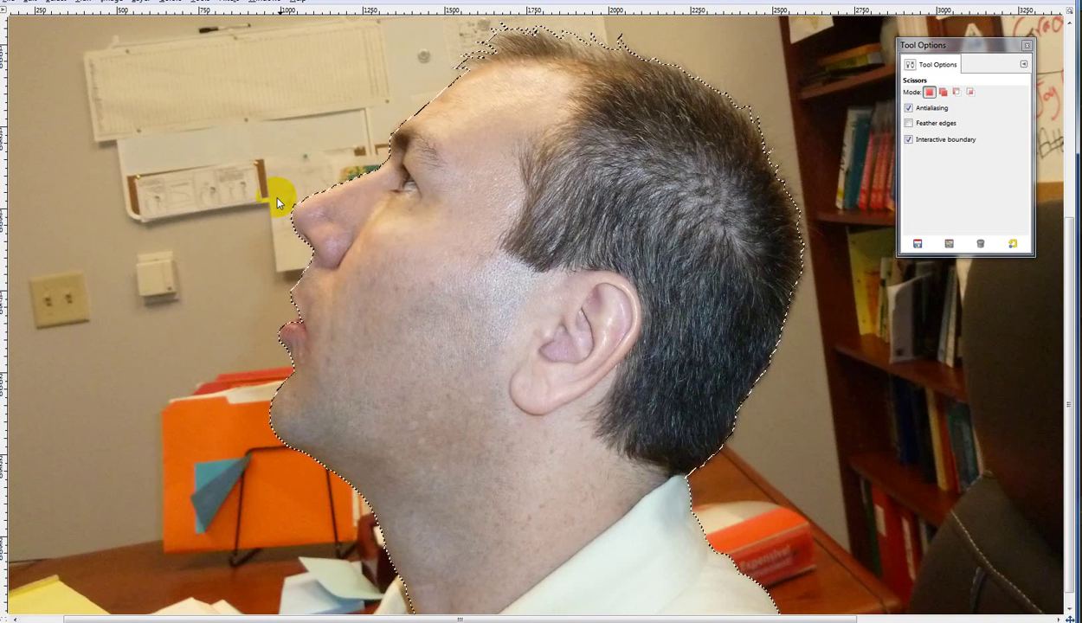
Invert the selection and fill the office background around the head with white
{"action": "left_click", "coordinate": [31, 5]}
{"action": "mouse_move", "coordinate": [50, 4]}
{"action": "left_click", "coordinate": [64, 50]}
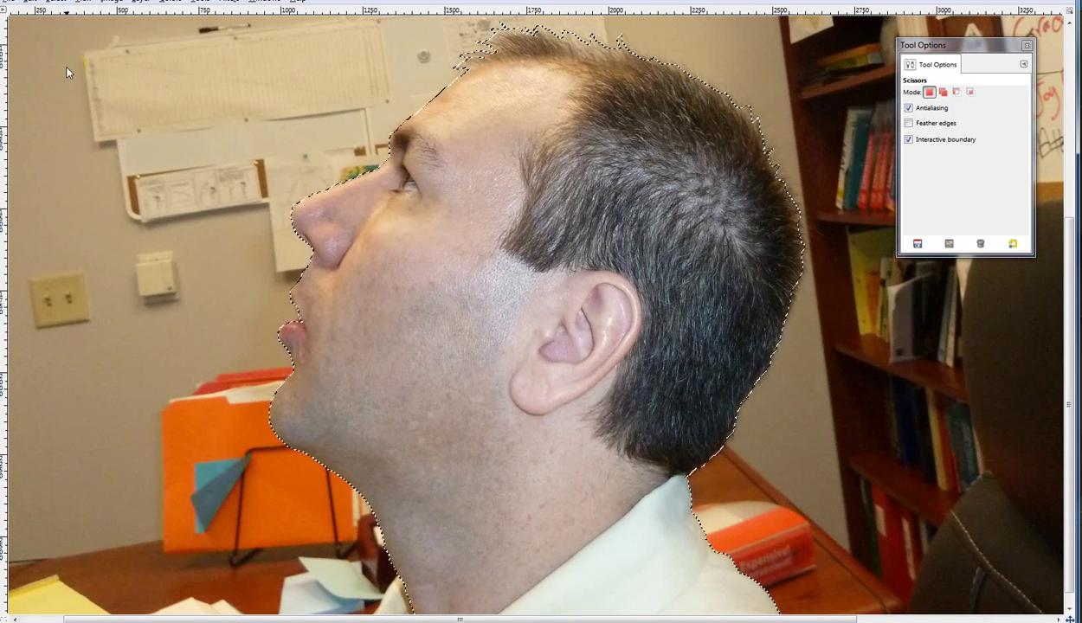
{"action": "left_click", "coordinate": [38, 5]}
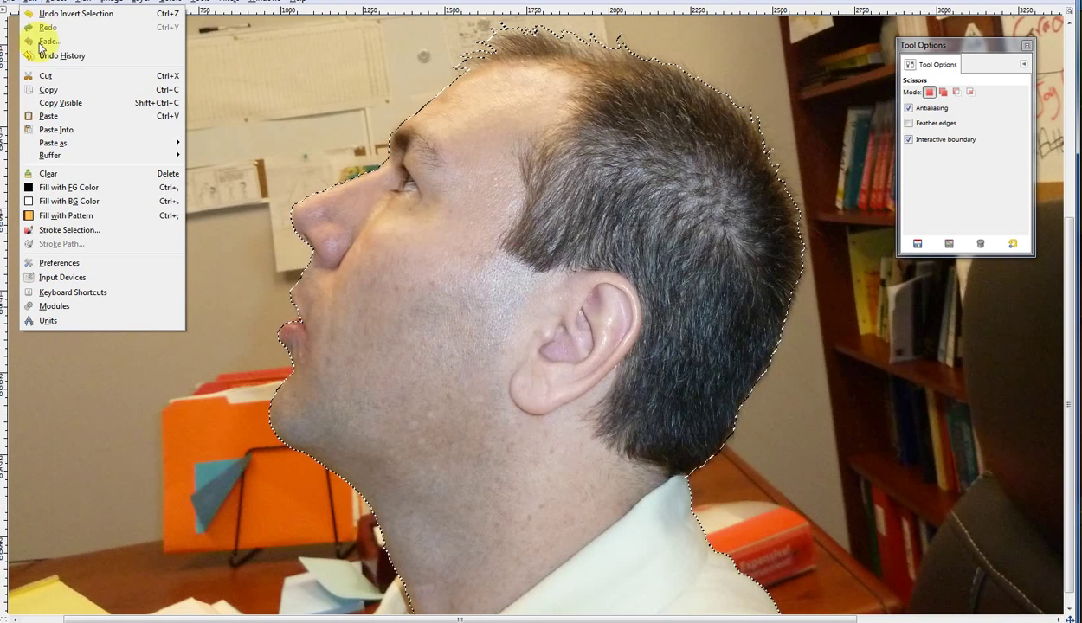
{"action": "left_click", "coordinate": [60, 202]}
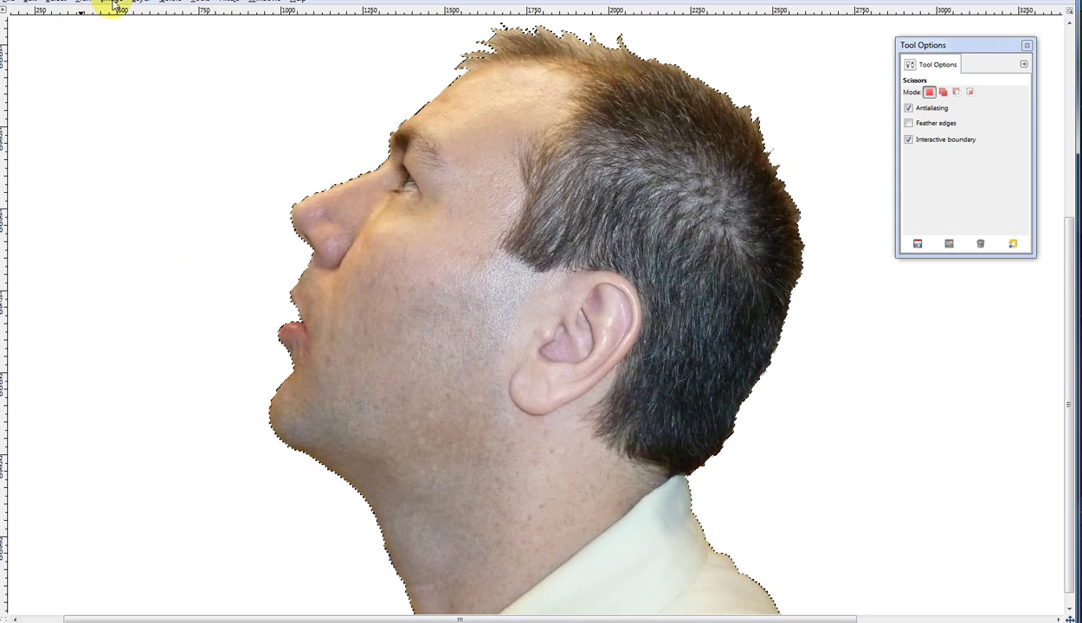
Turn the white background around the head transparent using Color to Alpha with white
{"action": "left_click", "coordinate": [170, 2]}
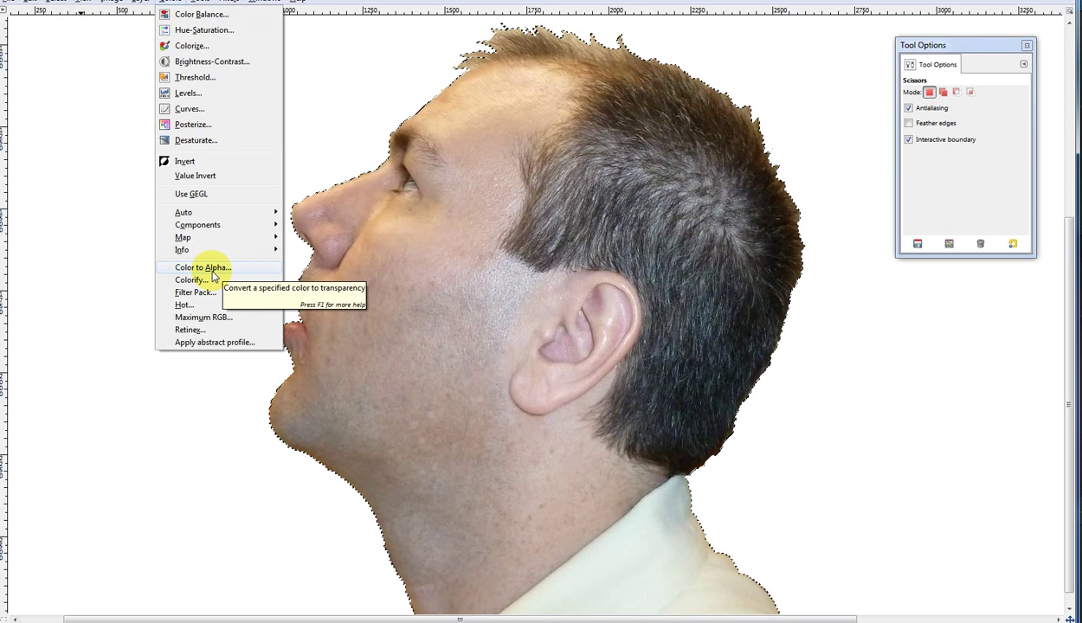
{"action": "left_click", "coordinate": [213, 270]}
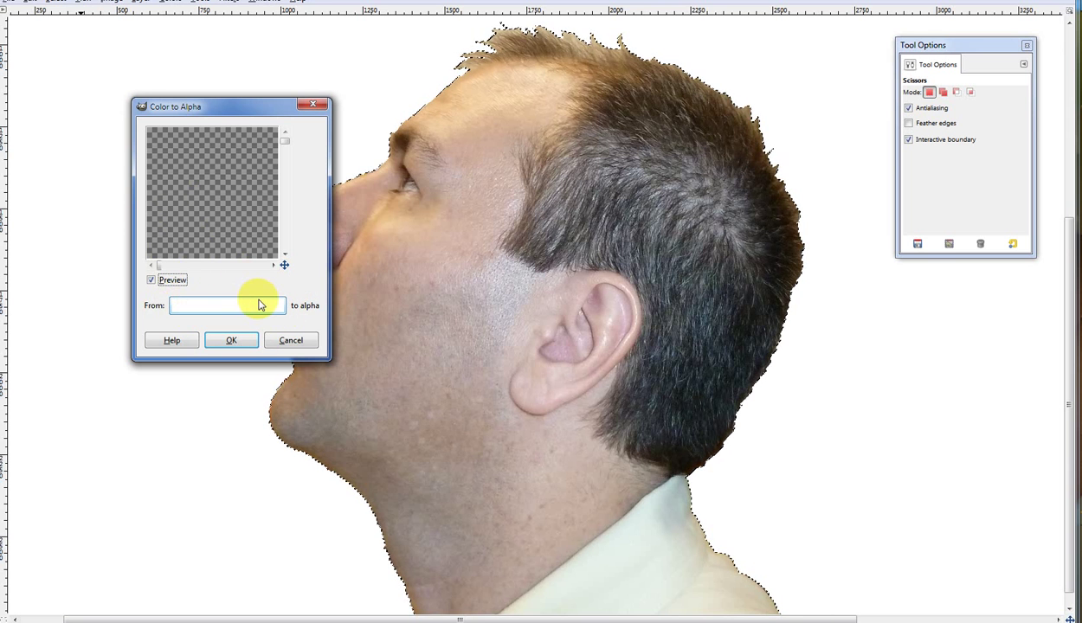
{"action": "left_click", "coordinate": [234, 341]}
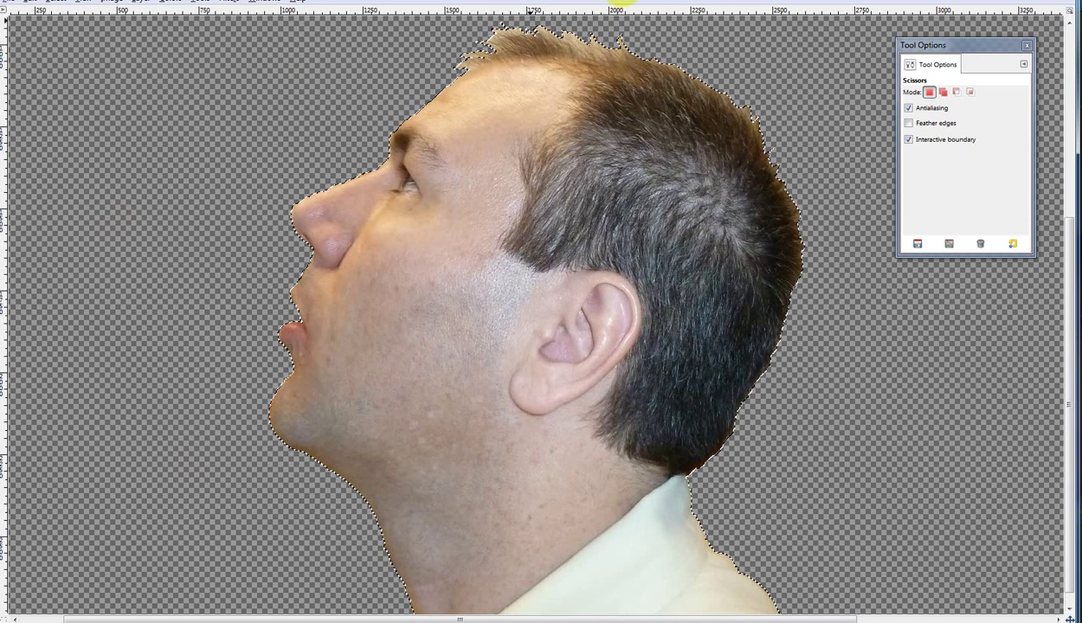
{"action": "left_click_drag", "start_coordinate": [932, 43], "coordinate": [926, 0]}
{"action": "left_click", "coordinate": [857, 190]}
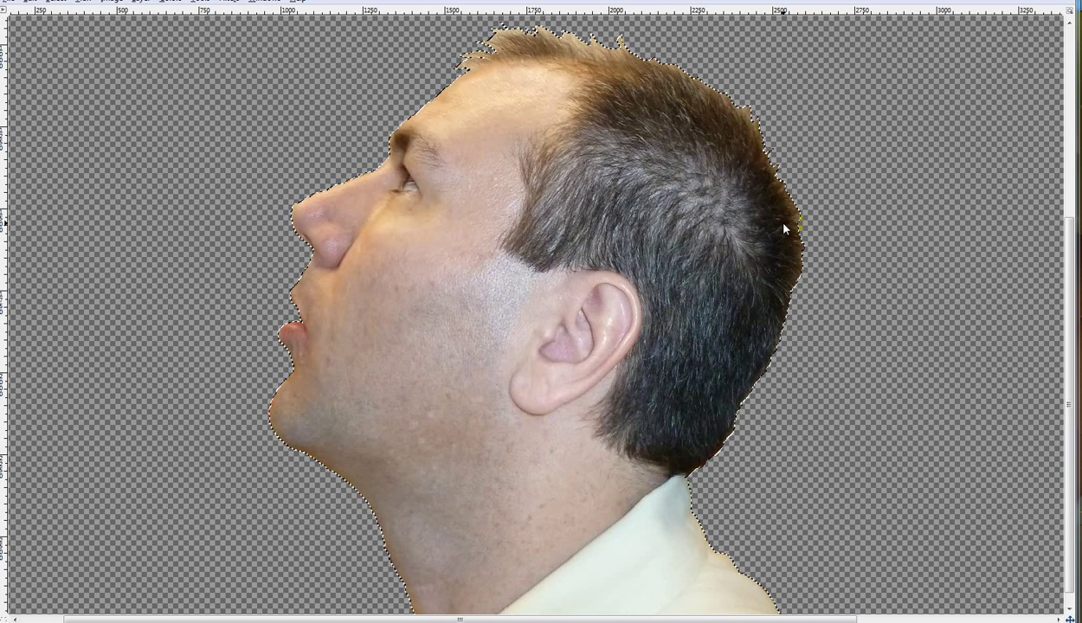
{"action": "left_click", "coordinate": [57, 20]}
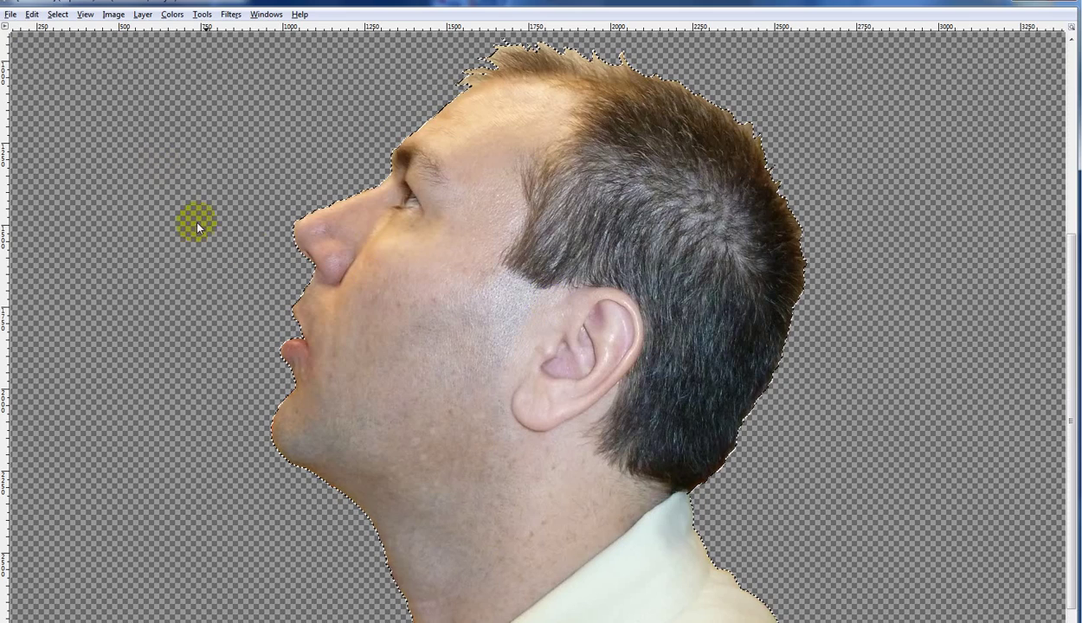
Bring up the Export Image dialog for the head and position it on screen
{"action": "left_click", "coordinate": [9, 15]}
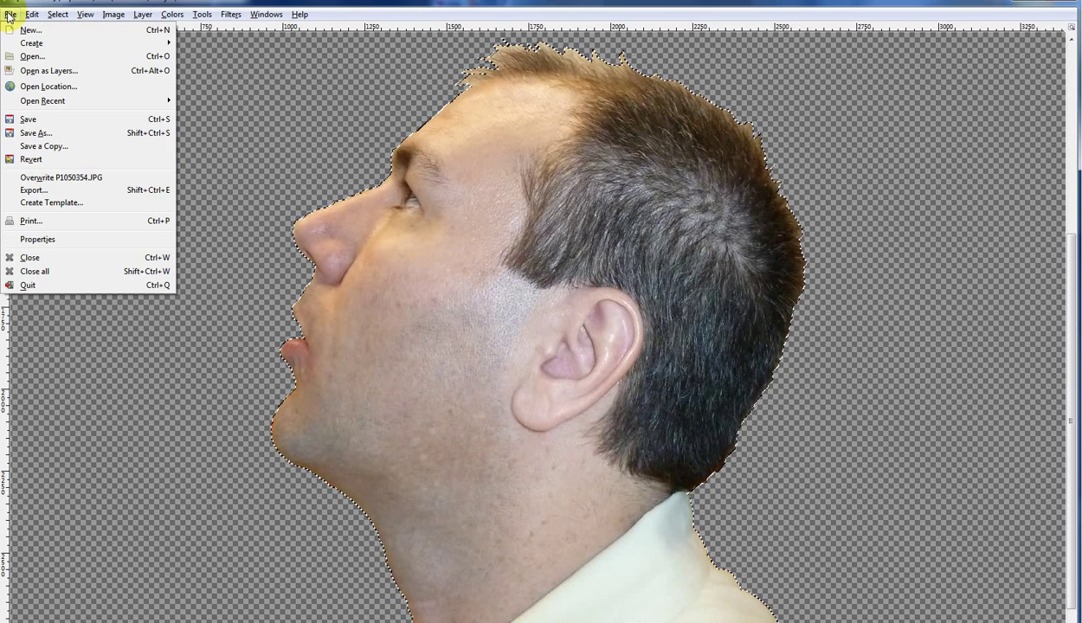
{"action": "left_click", "coordinate": [39, 194]}
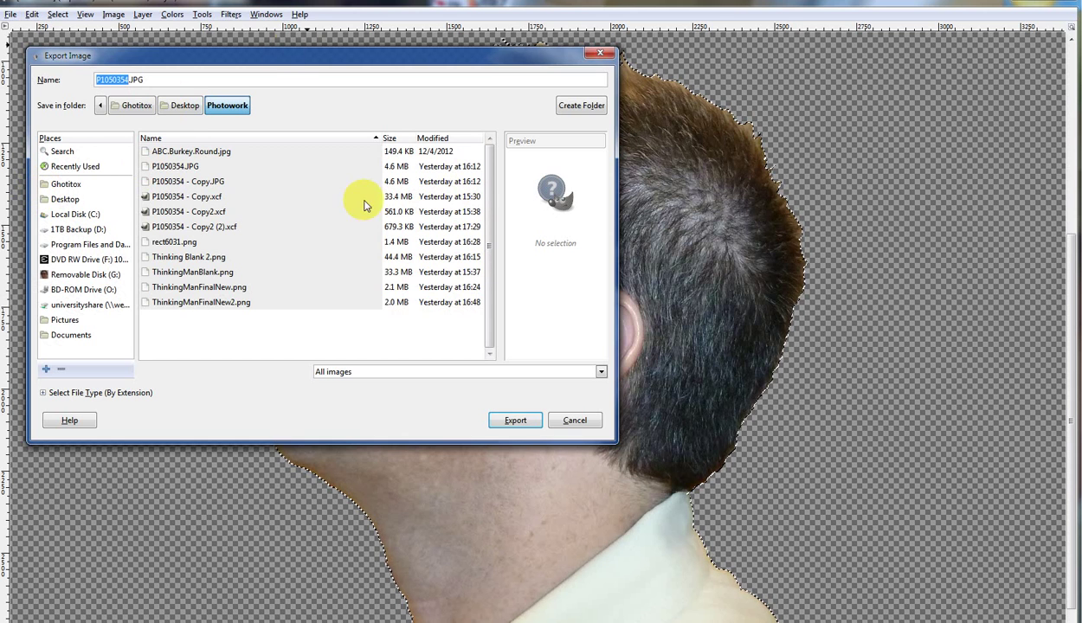
{"action": "left_click_drag", "start_coordinate": [279, 65], "coordinate": [315, 47]}
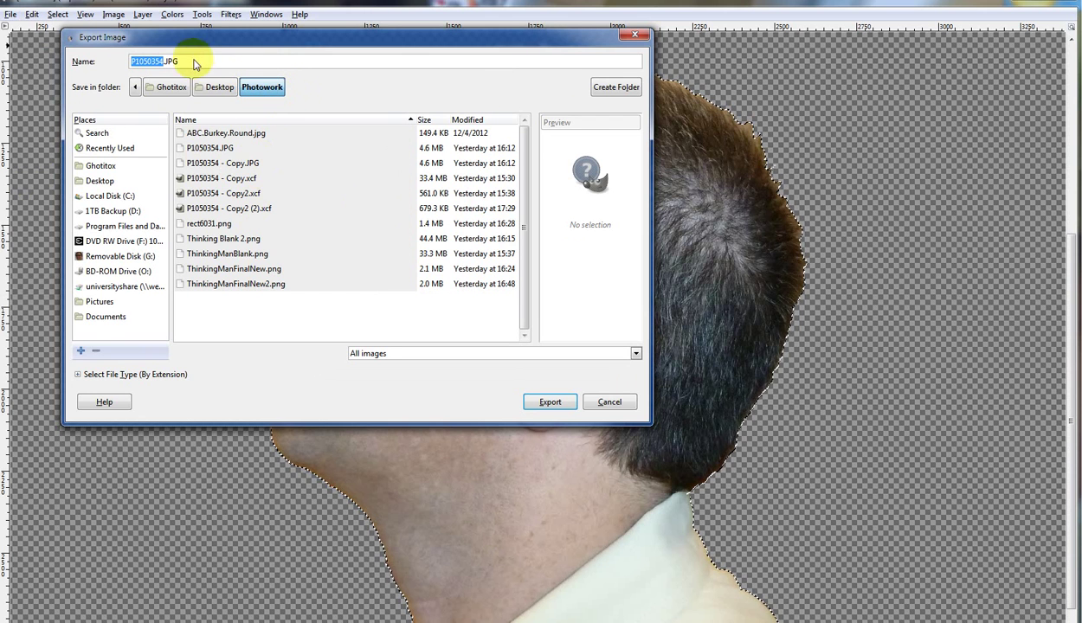
{"action": "left_click_drag", "start_coordinate": [202, 41], "coordinate": [205, 53]}
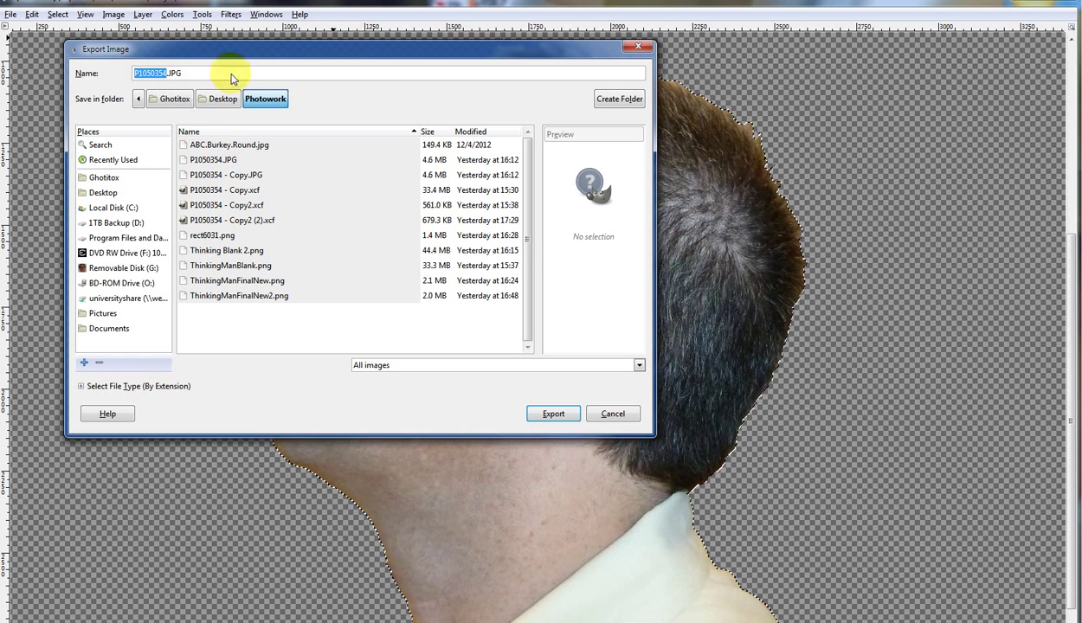
Switch the file type from JPG to GIF and export P1050354.gif, confirming the GIF options
{"action": "left_click", "coordinate": [182, 77]}
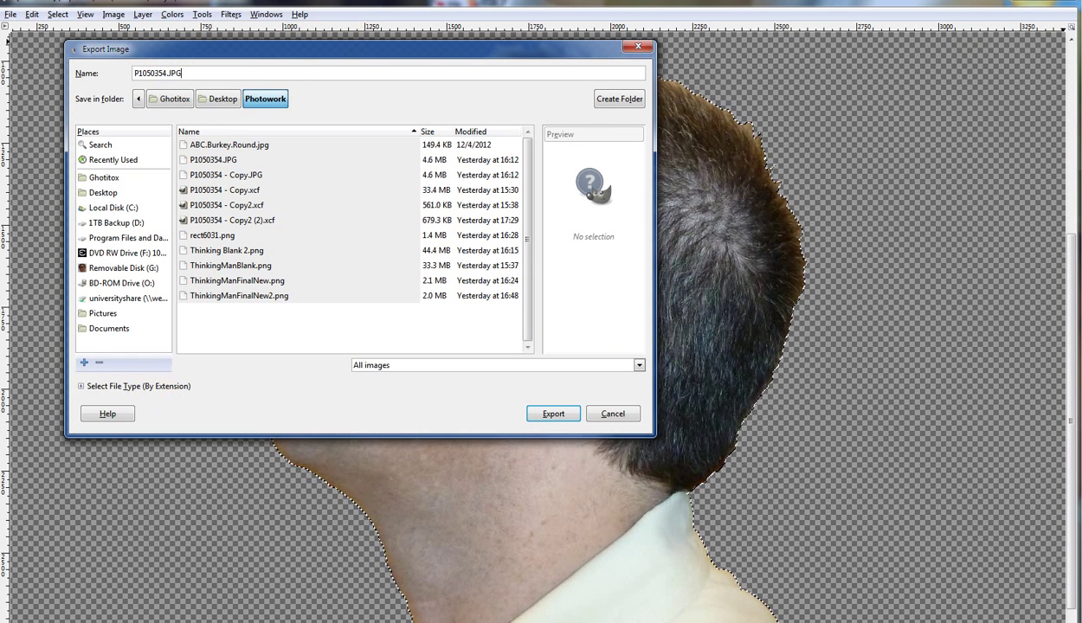
{"action": "left_click_drag", "start_coordinate": [66, 435], "coordinate": [66, 493]}
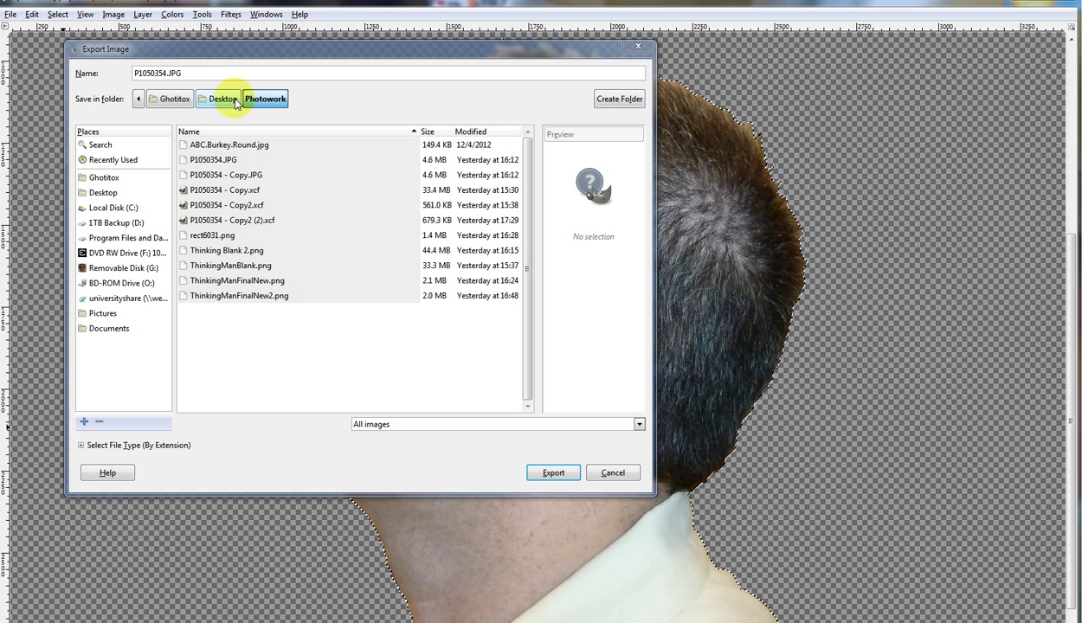
{"action": "left_click_drag", "start_coordinate": [189, 77], "coordinate": [169, 74]}
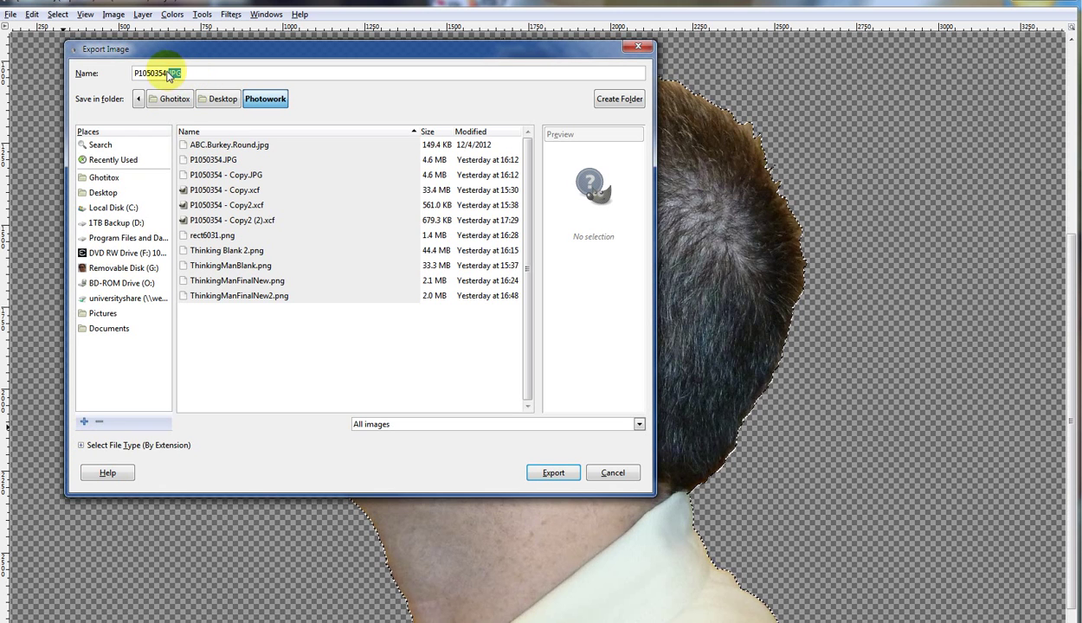
{"action": "left_click", "coordinate": [82, 446]}
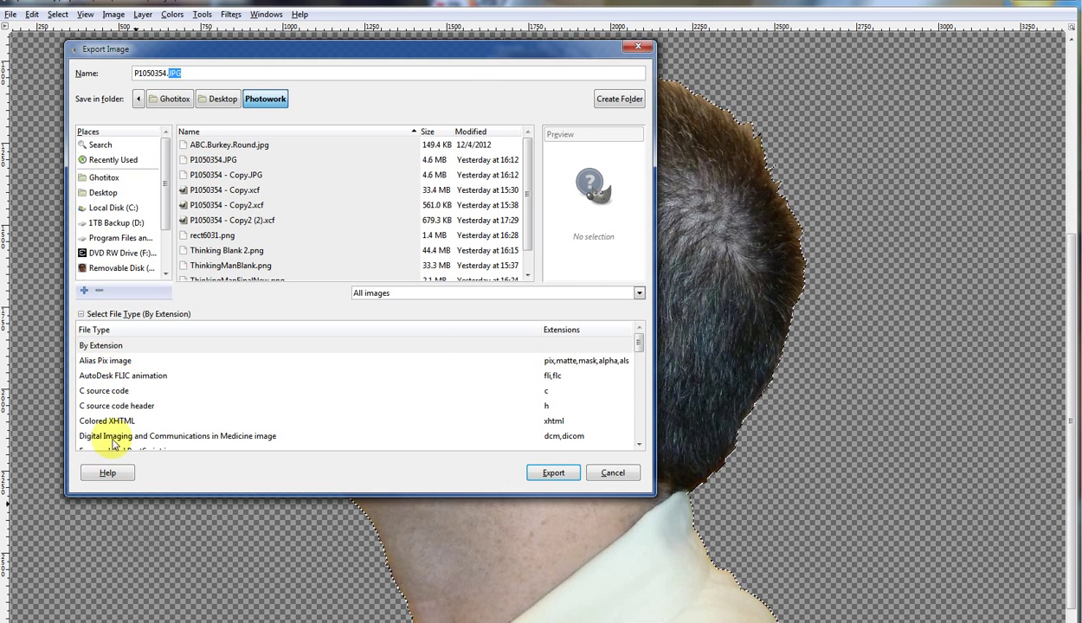
{"action": "mouse_move", "coordinate": [639, 344]}
{"action": "left_mouse_down"}
{"action": "mouse_move", "coordinate": [638, 409]}
{"action": "mouse_move", "coordinate": [640, 362]}
{"action": "left_mouse_up"}
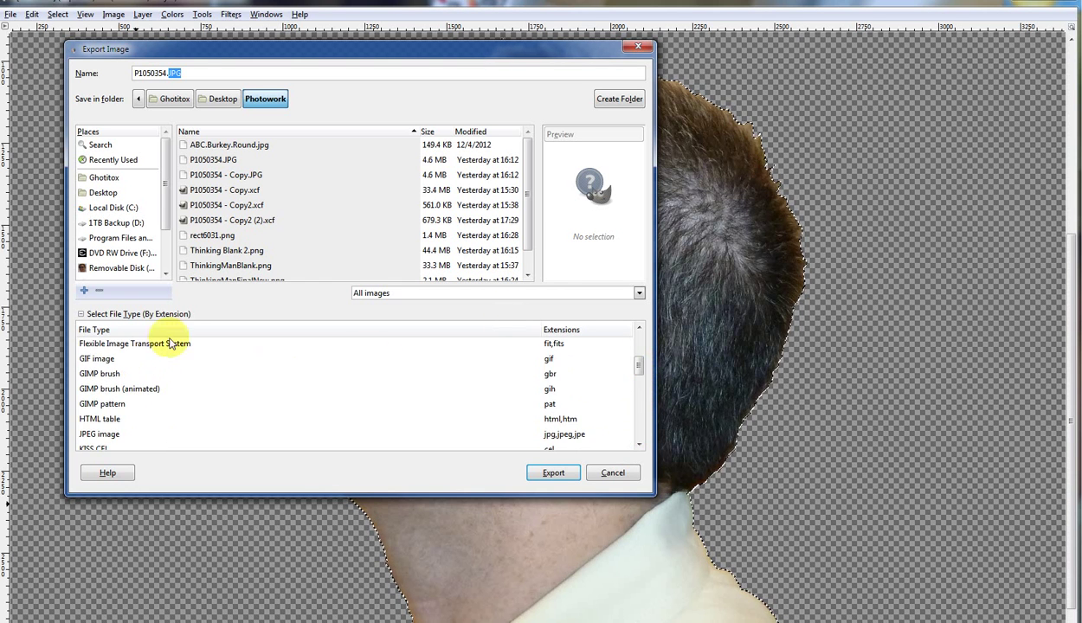
{"action": "left_click", "coordinate": [91, 358]}
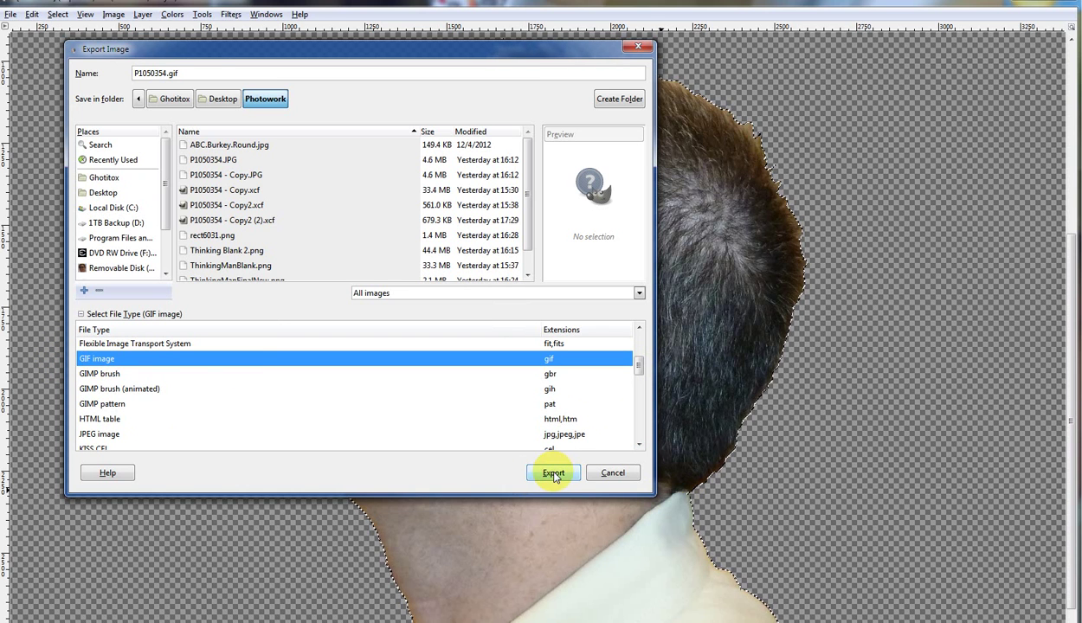
{"action": "left_click", "coordinate": [553, 474]}
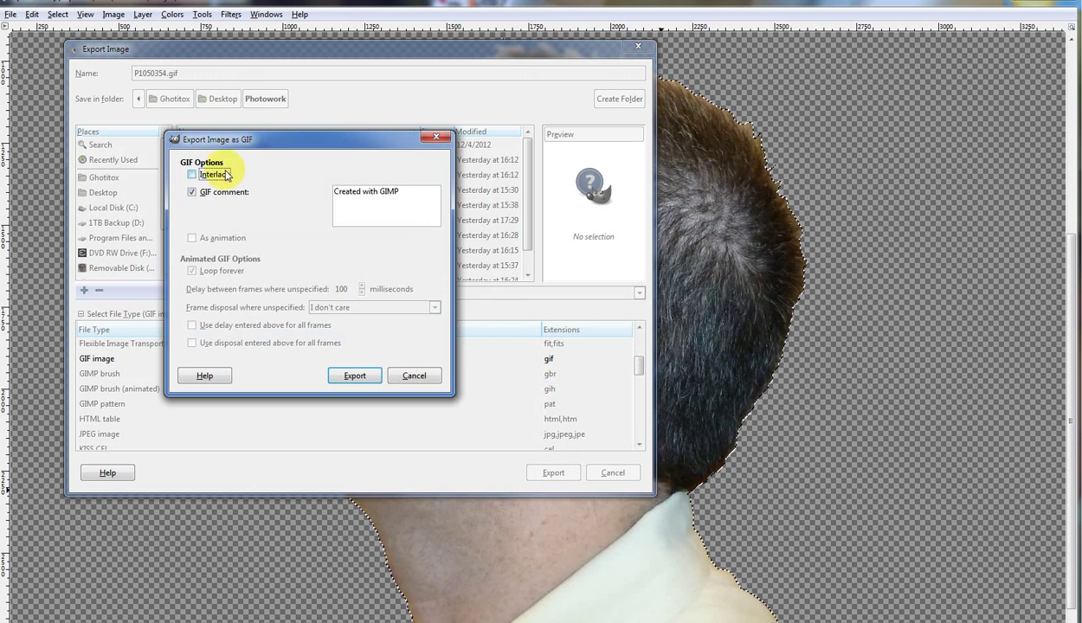
{"action": "left_click", "coordinate": [354, 378]}
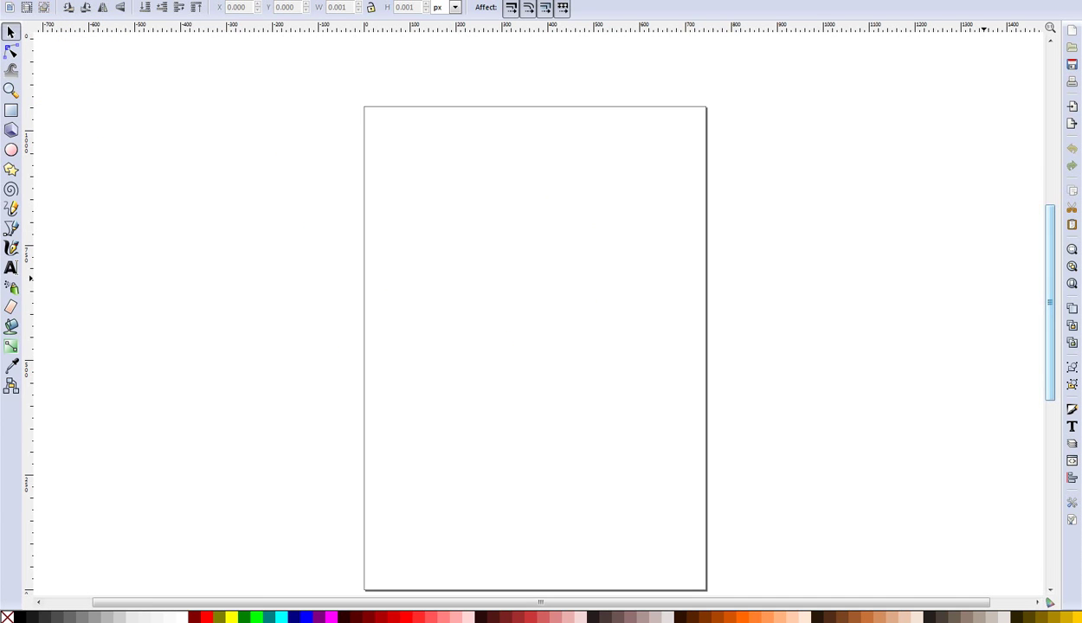
Drag the mountain JPEG photo onto the blank Inkscape page
{"action": "left_click_drag", "start_coordinate": [818, 375], "coordinate": [566, 367]}
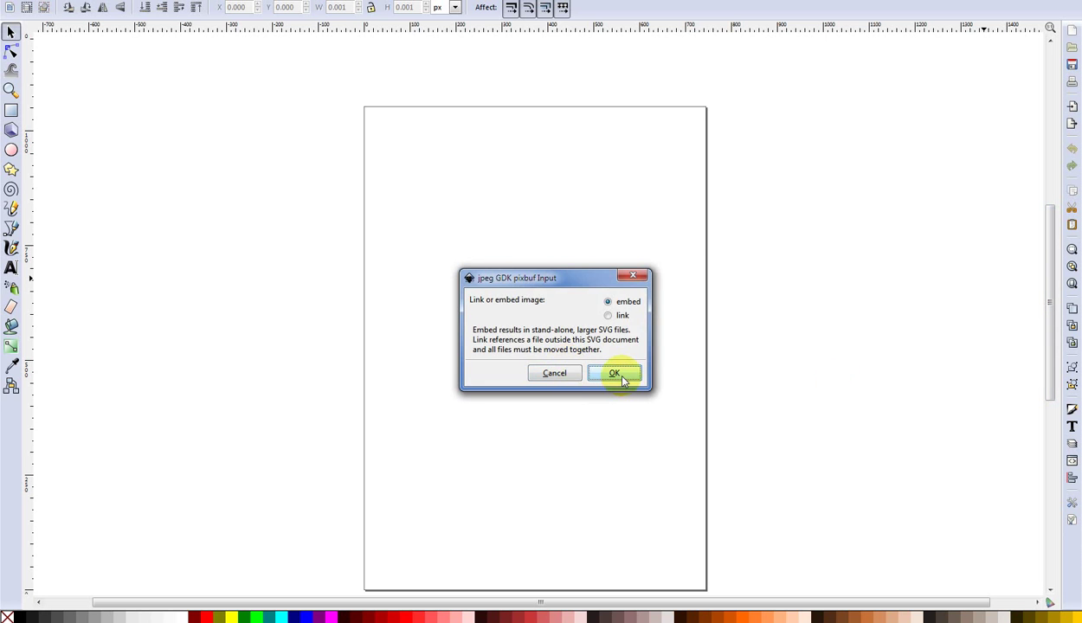
Embed the mountain photo and the head GIF, then move the head up and right
{"action": "left_click", "coordinate": [622, 379]}
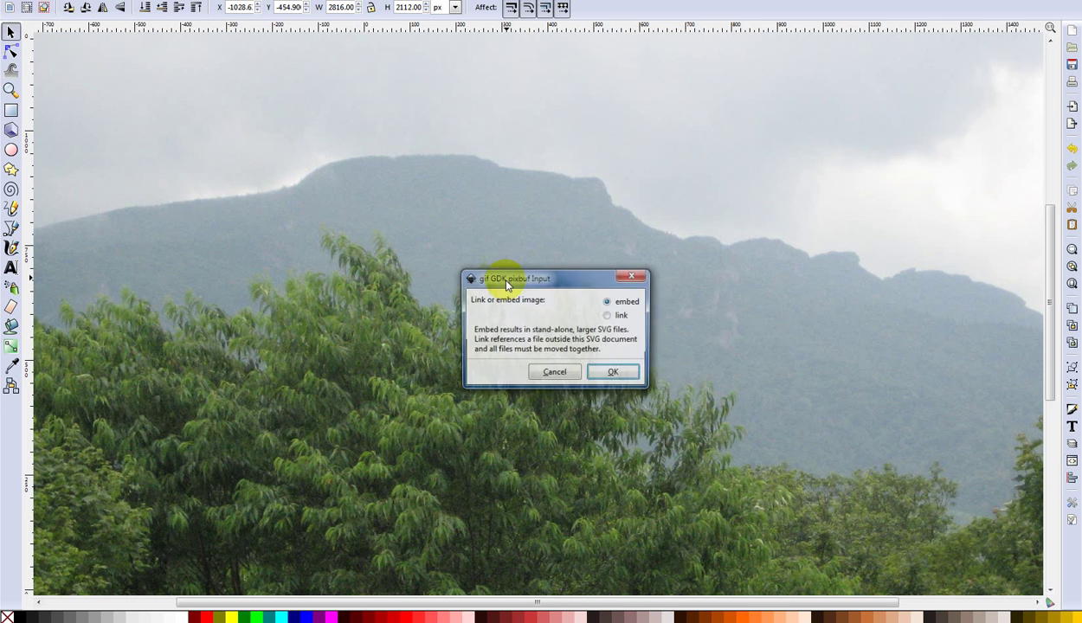
{"action": "left_click", "coordinate": [613, 373]}
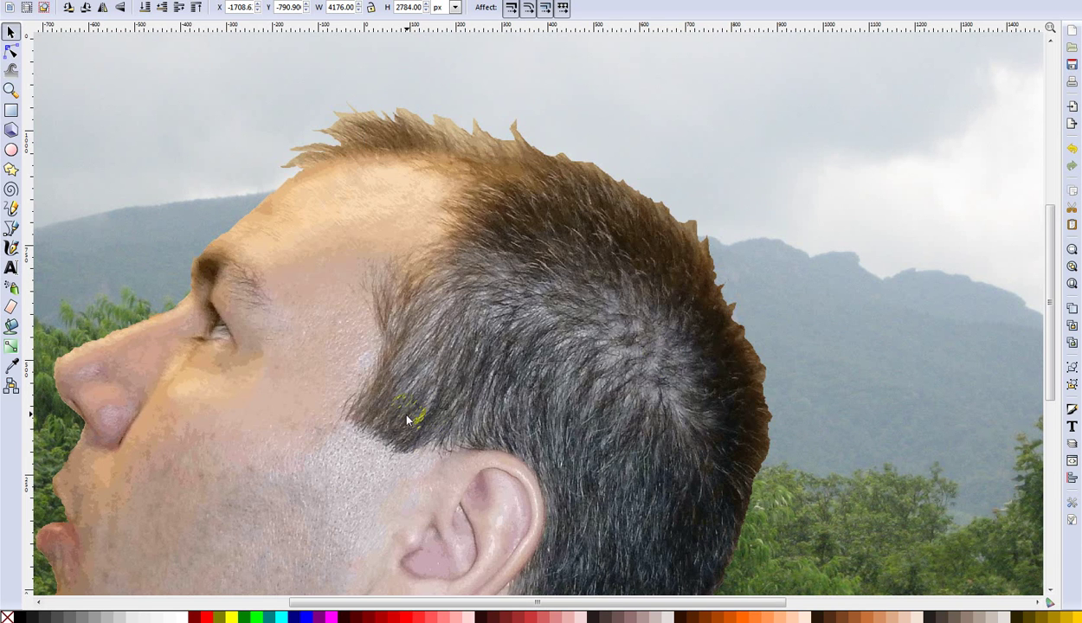
{"action": "left_click_drag", "start_coordinate": [397, 405], "coordinate": [514, 318]}
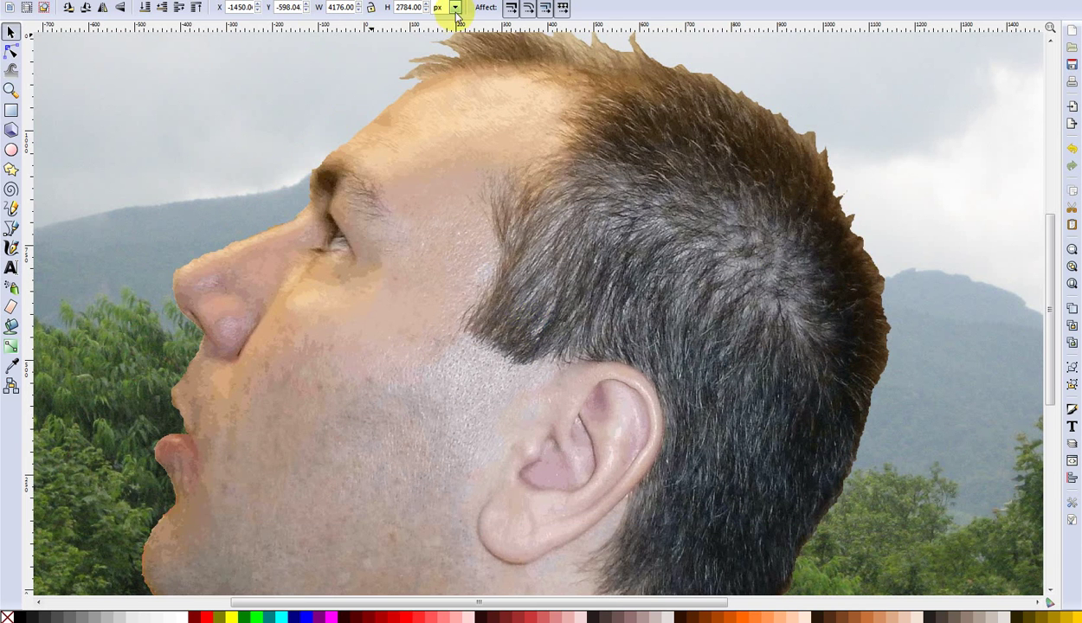
Scale the head to 30% width in percent units with width and height locked
{"action": "left_click", "coordinate": [455, 8]}
{"action": "left_click", "coordinate": [432, 22]}
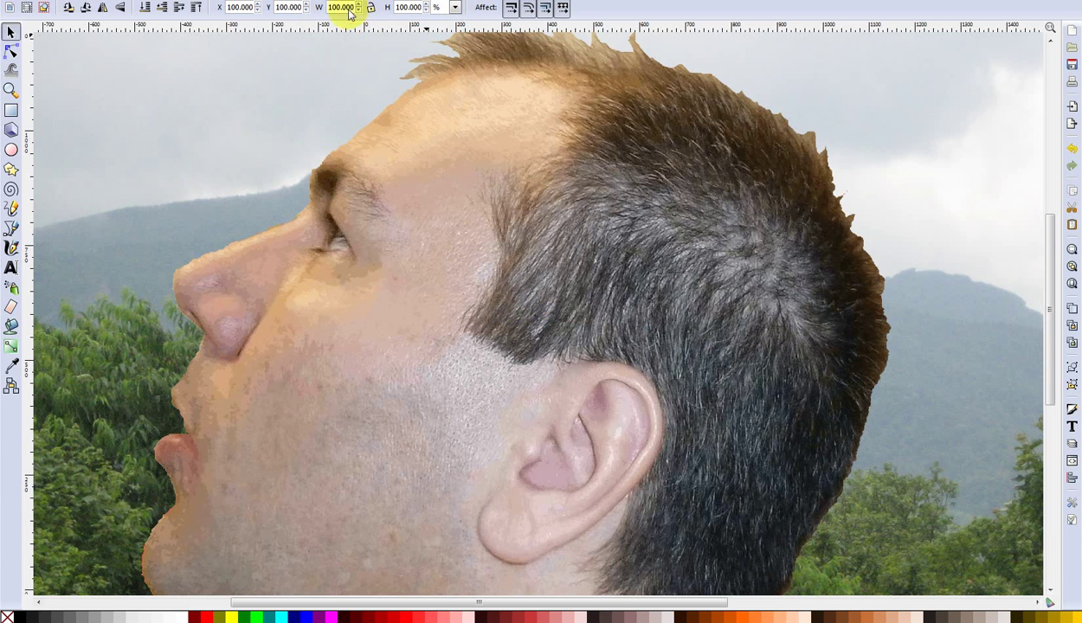
{"action": "left_click", "coordinate": [372, 8]}
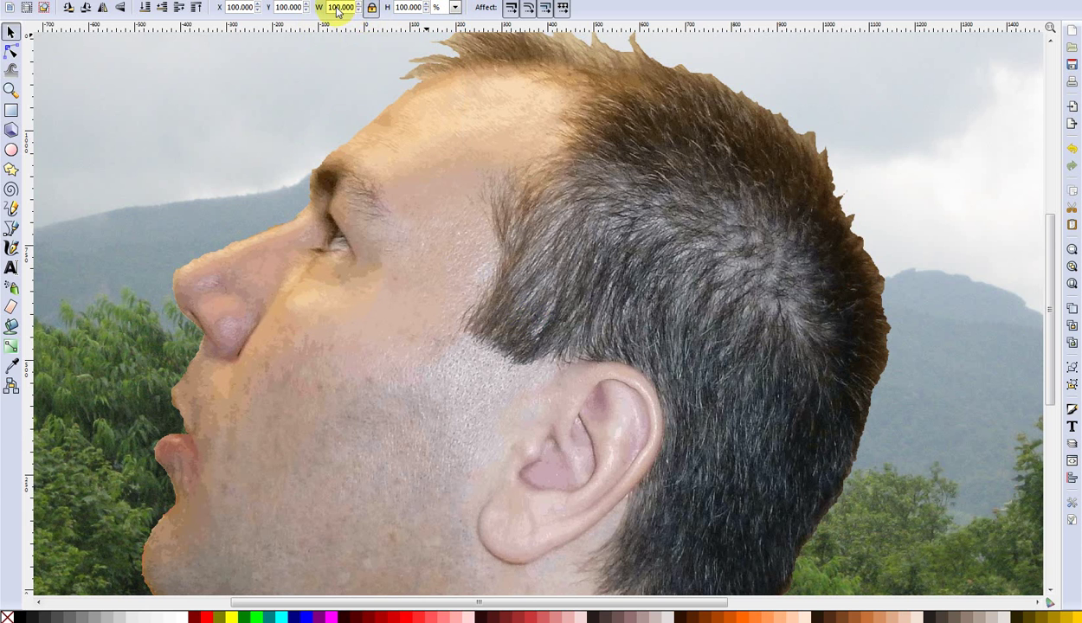
{"action": "double_click", "coordinate": [331, 8]}
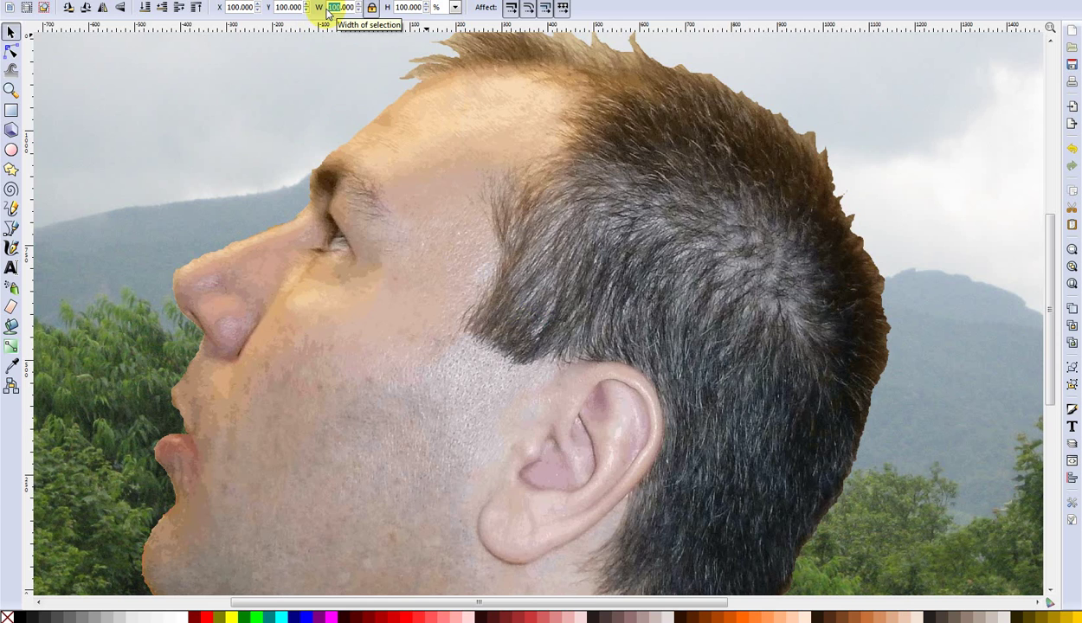
{"action": "type", "text": "30"}
{"action": "key", "text": "Return"}
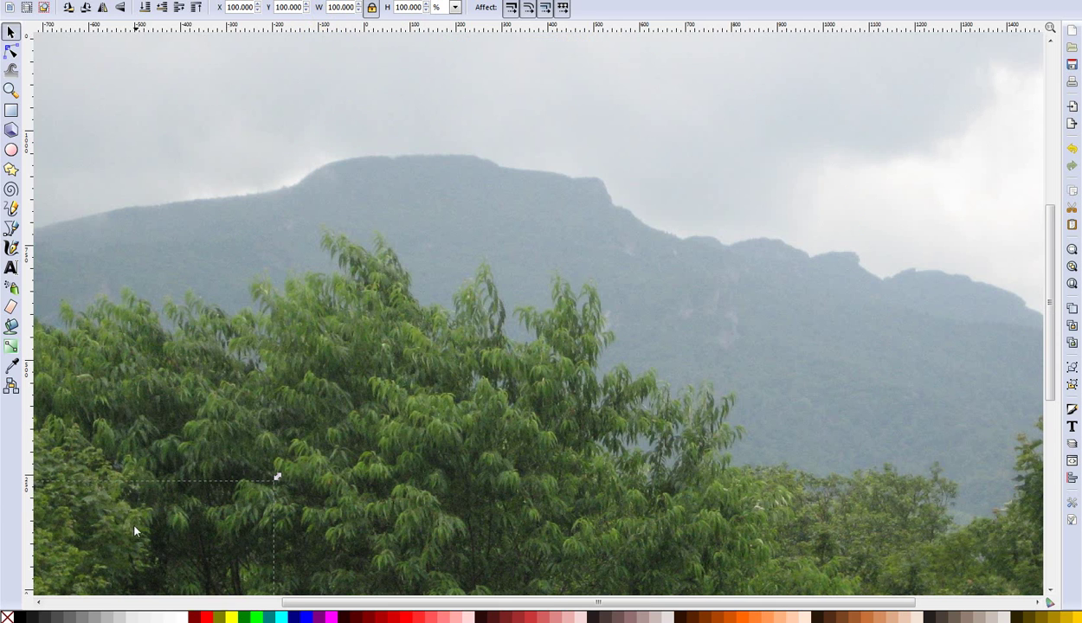
Move the head into the sky so its neck rests just above the mountain ridge
{"action": "left_click_drag", "start_coordinate": [130, 512], "coordinate": [277, 437]}
{"action": "left_click_drag", "start_coordinate": [1052, 380], "coordinate": [1001, 473]}
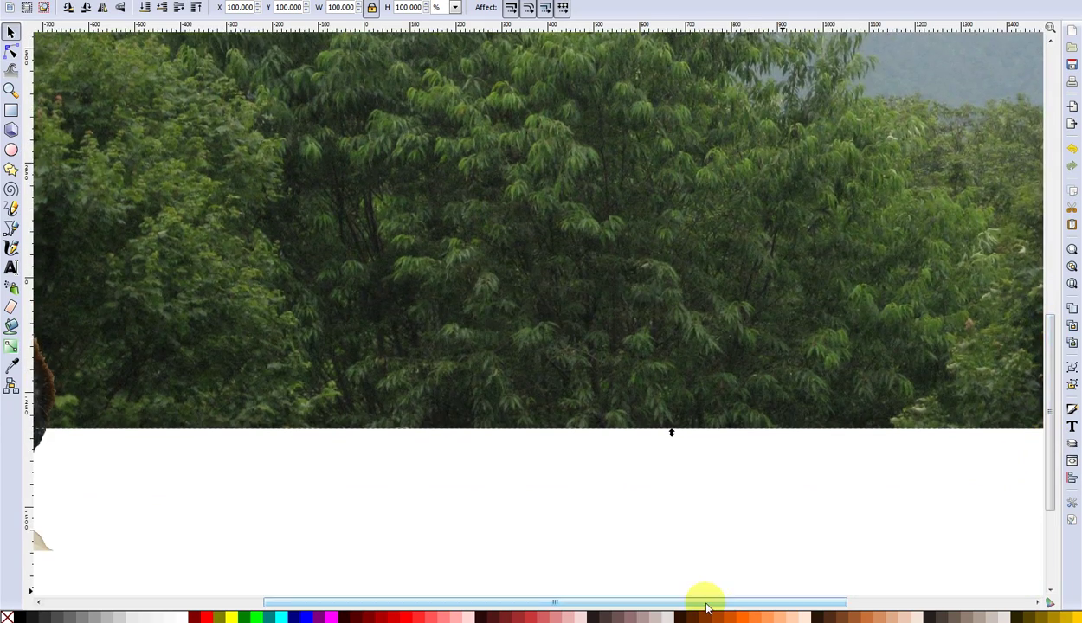
{"action": "left_click_drag", "start_coordinate": [703, 599], "coordinate": [576, 593]}
{"action": "left_click_drag", "start_coordinate": [85, 447], "coordinate": [763, 224]}
{"action": "scroll", "coordinate": [904, 408], "scroll_direction": "up", "scroll_amount": 4}
{"action": "left_click_drag", "start_coordinate": [842, 338], "coordinate": [859, 89]}
{"action": "left_click_drag", "start_coordinate": [1046, 327], "coordinate": [1058, 254]}
{"action": "left_click_drag", "start_coordinate": [854, 312], "coordinate": [825, 201]}
{"action": "left_click_drag", "start_coordinate": [847, 307], "coordinate": [786, 285]}
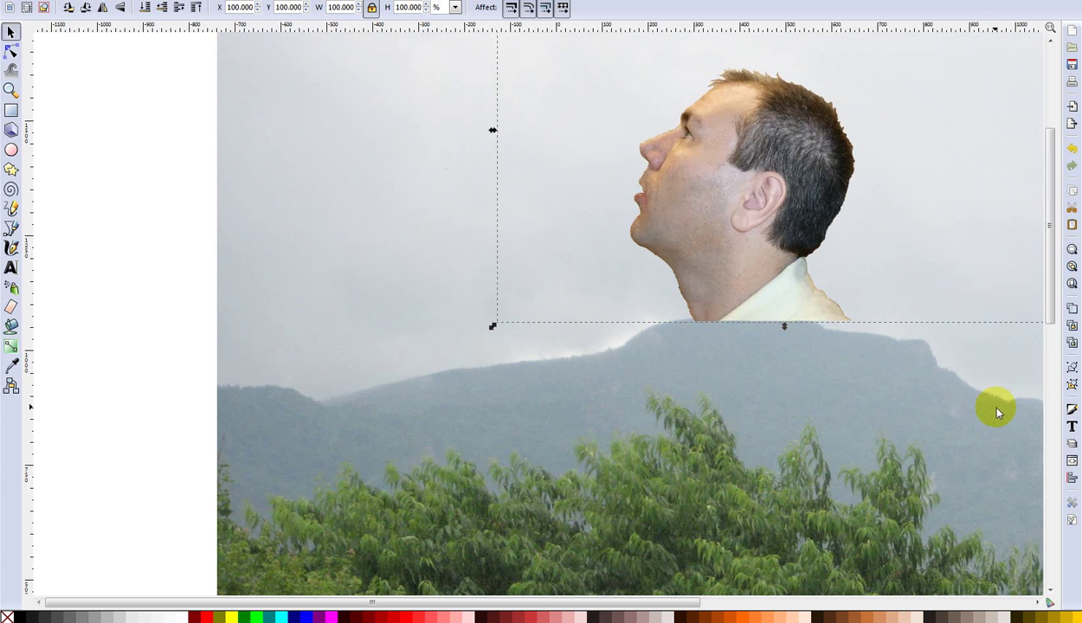
{"action": "scroll", "coordinate": [980, 411], "scroll_direction": "down", "scroll_amount": 2, "text": "ctrl"}
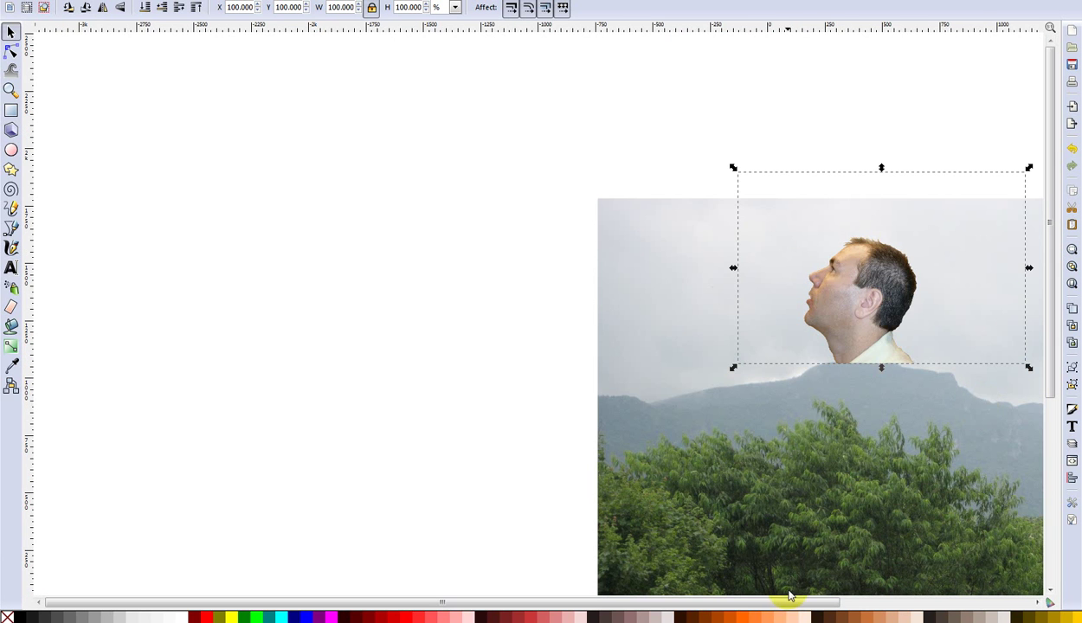
{"action": "left_click_drag", "start_coordinate": [785, 601], "coordinate": [934, 601]}
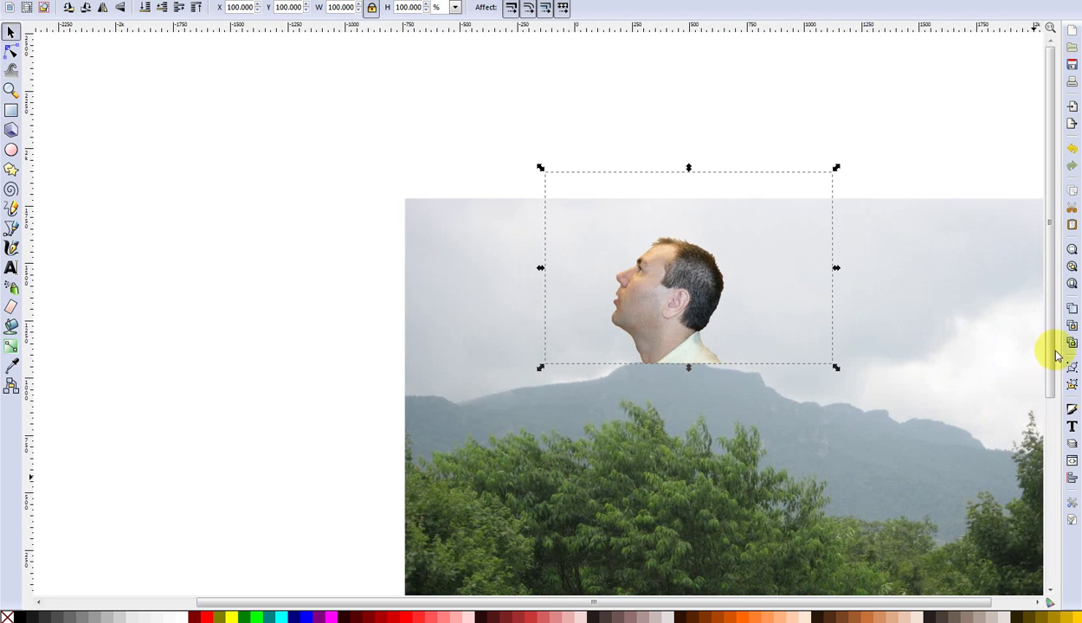
{"action": "left_click_drag", "start_coordinate": [1049, 354], "coordinate": [1065, 426]}
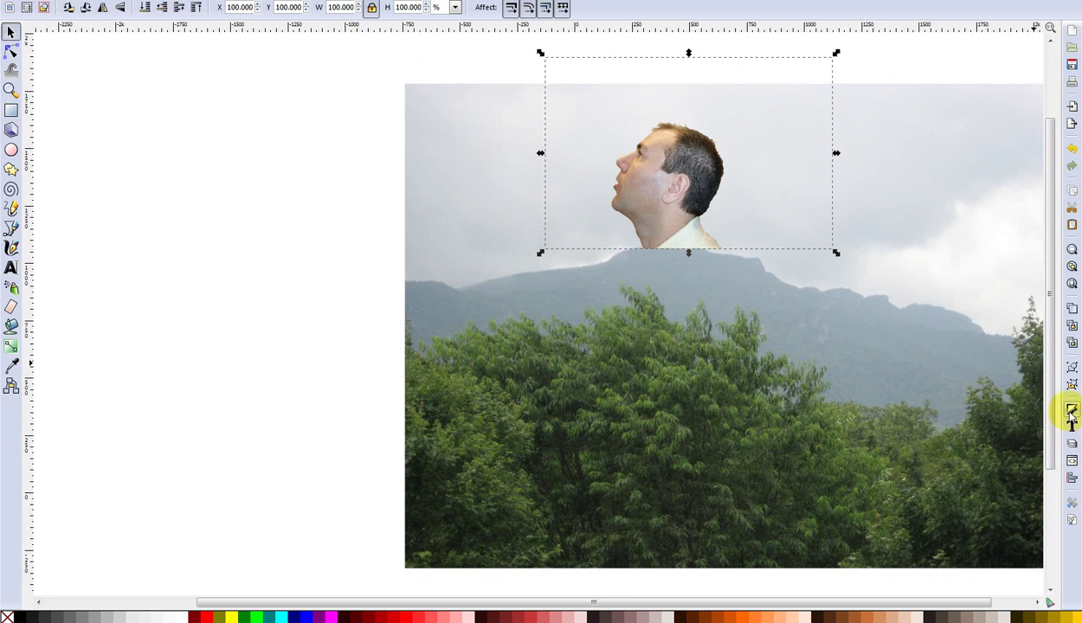